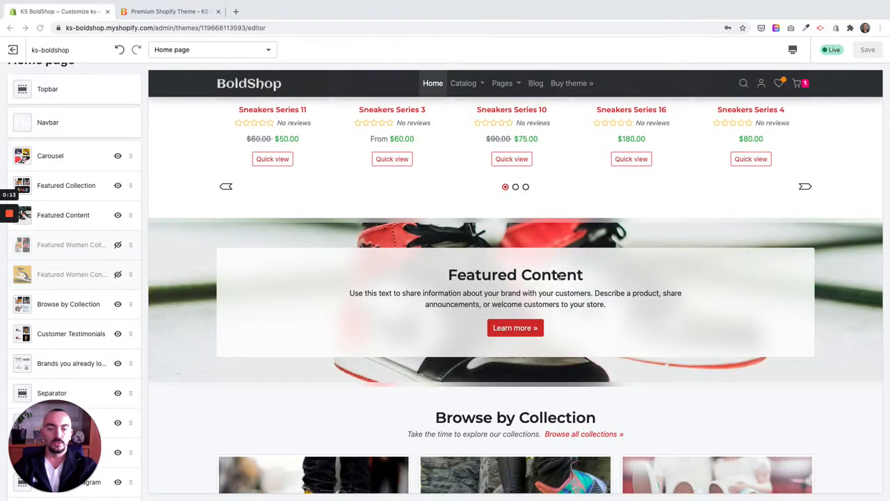
# Open the settings of the Featured Content section on the home page.
pyautogui.scroll(1, 504, 268)
pyautogui.scroll(-2, 503, 264)
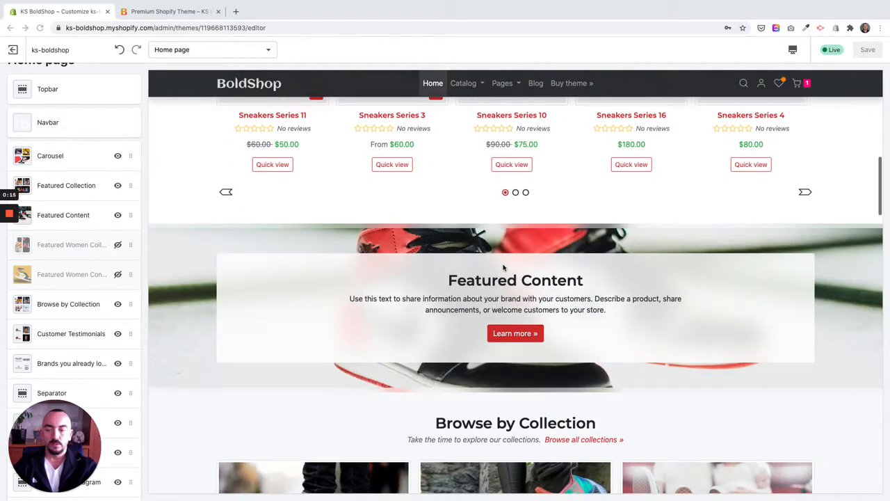
pyautogui.scroll(-1, 435, 262)
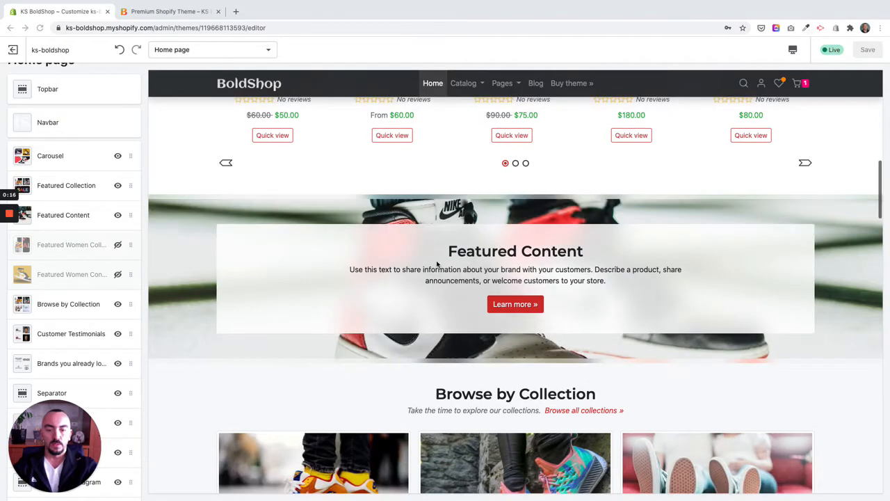
pyautogui.scroll(-1, 437, 263)
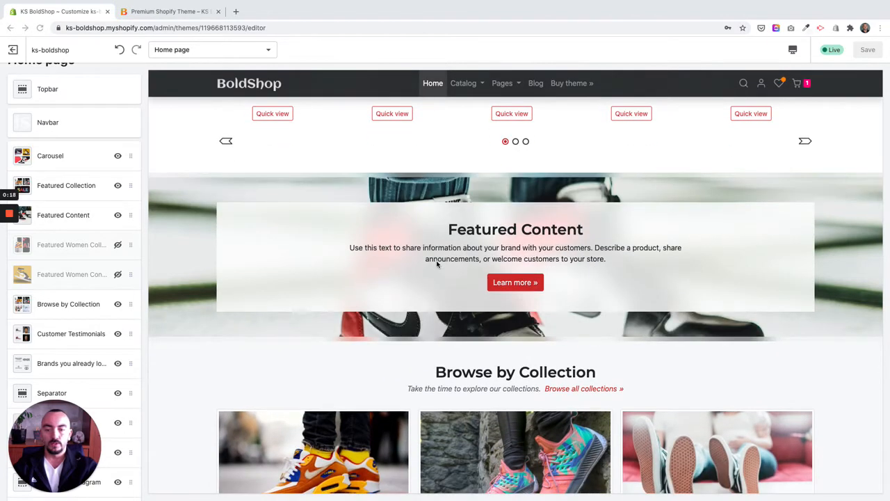
pyautogui.scroll(2, 436, 263)
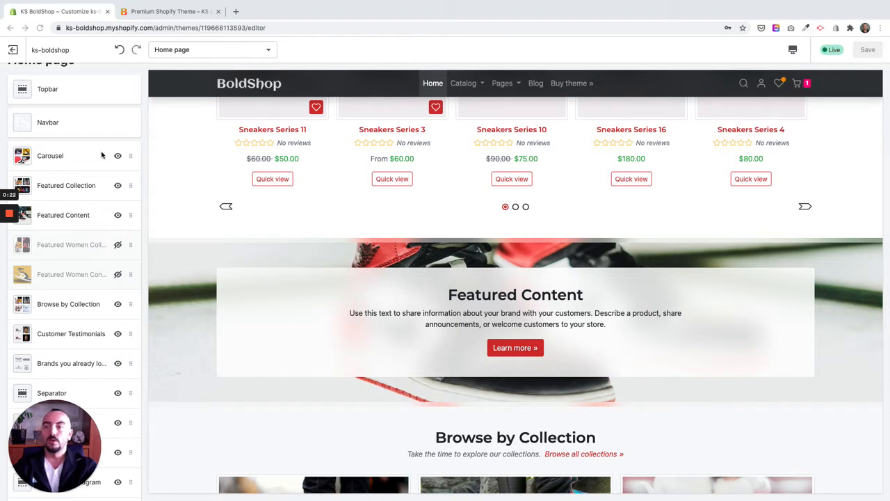
pyautogui.scroll(2, 101, 153)
pyautogui.scroll(-2, 102, 153)
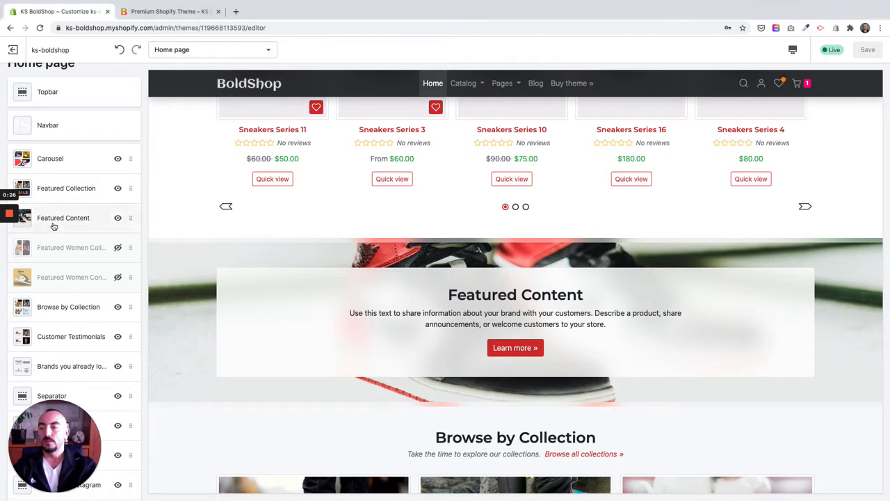
pyautogui.click(63, 220)
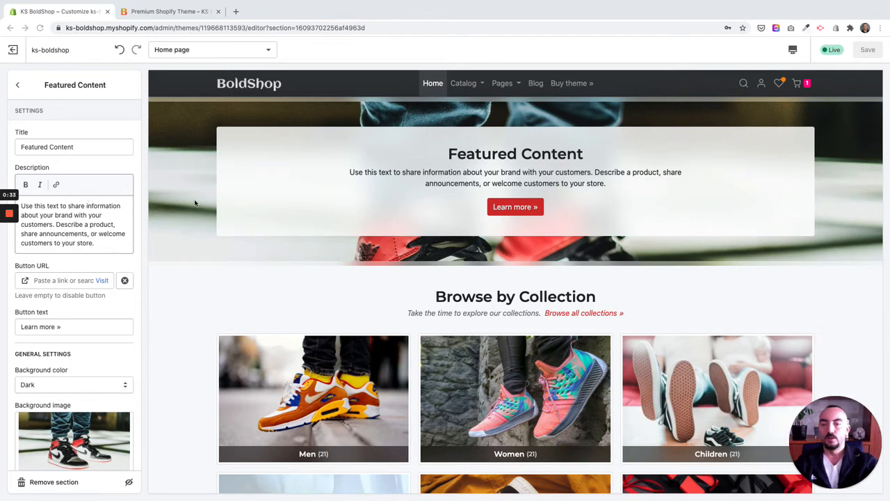
# Review the Featured Content section's title, description, button, background image and available background color options.
pyautogui.scroll(2, 236, 206)
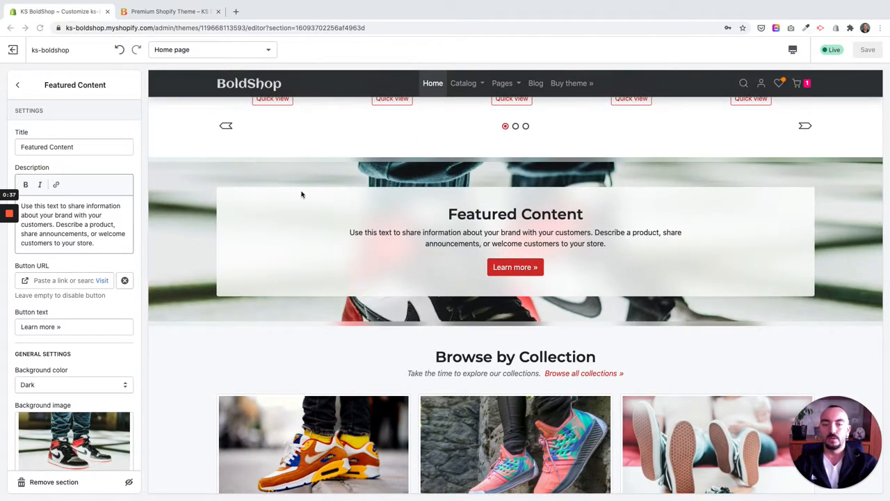
pyautogui.click(87, 231)
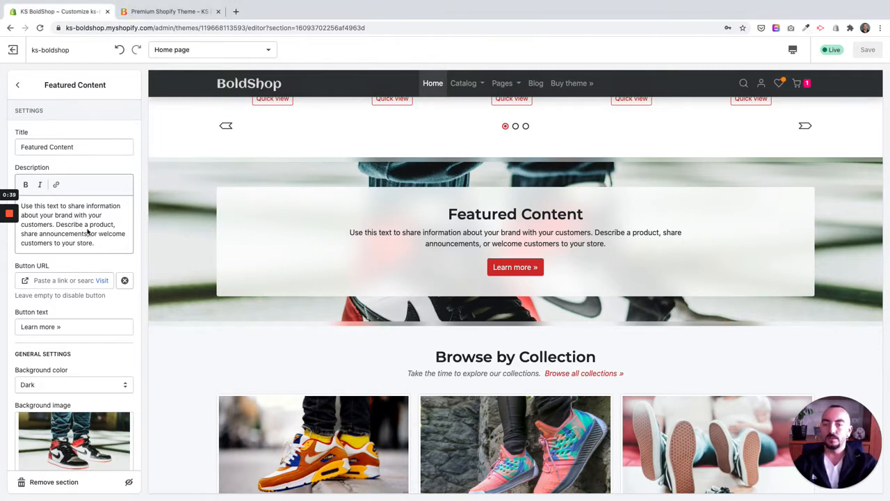
pyautogui.scroll(-2, 88, 217)
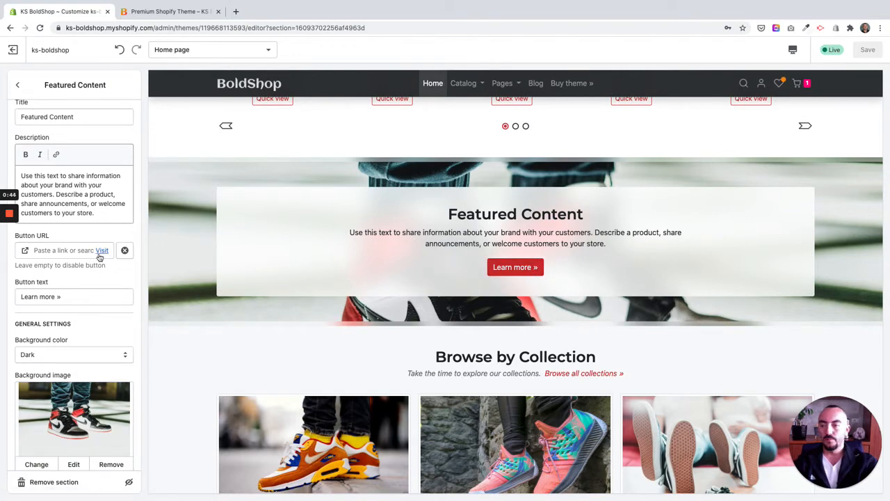
pyautogui.scroll(-2, 60, 255)
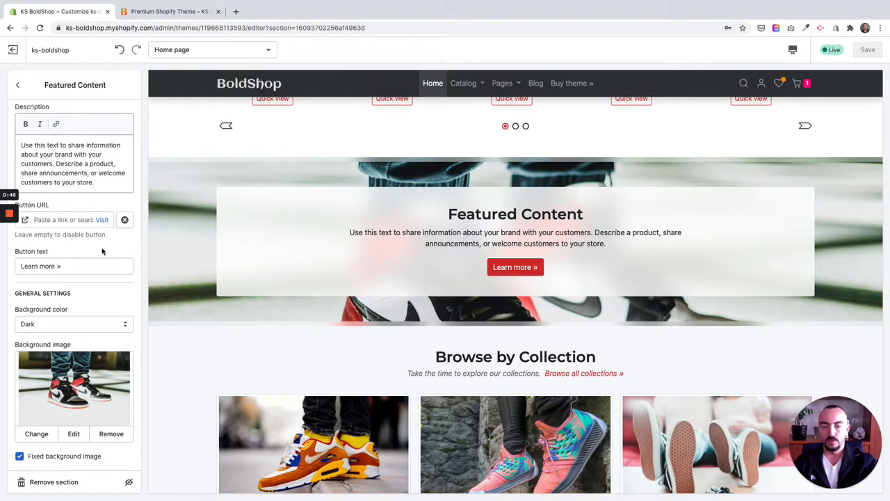
pyautogui.scroll(2, 48, 221)
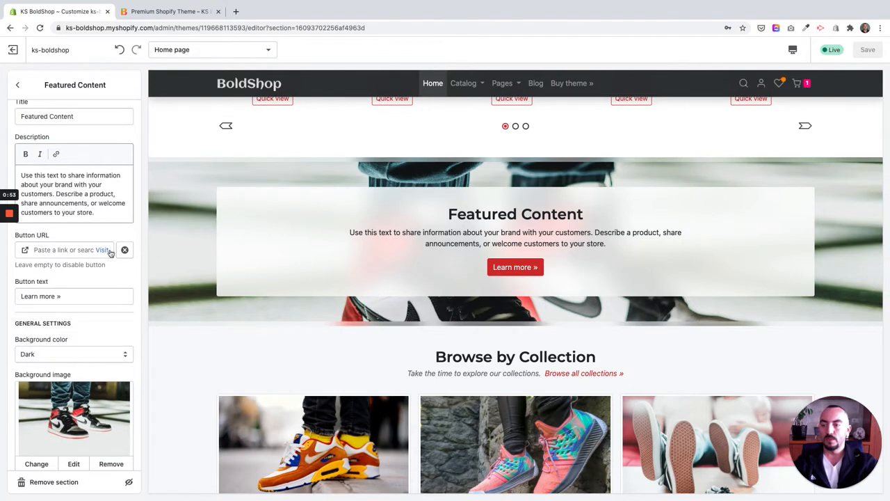
pyautogui.scroll(-1, 75, 293)
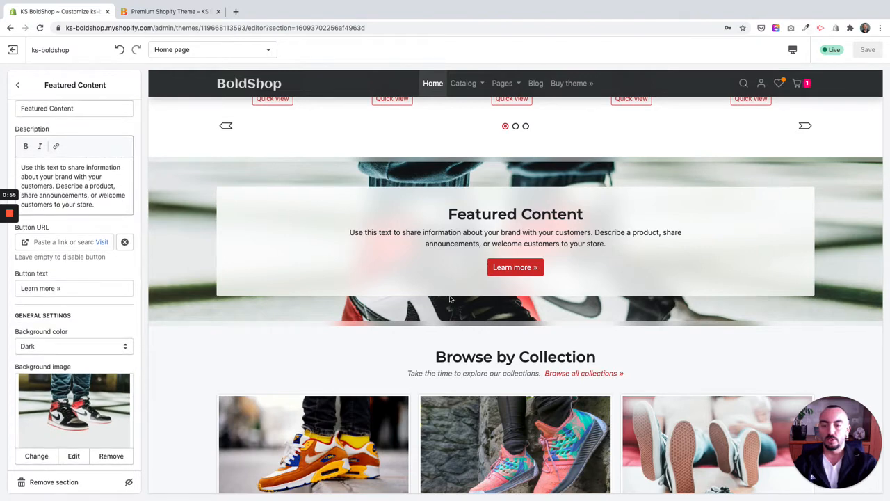
pyautogui.scroll(-4, 125, 305)
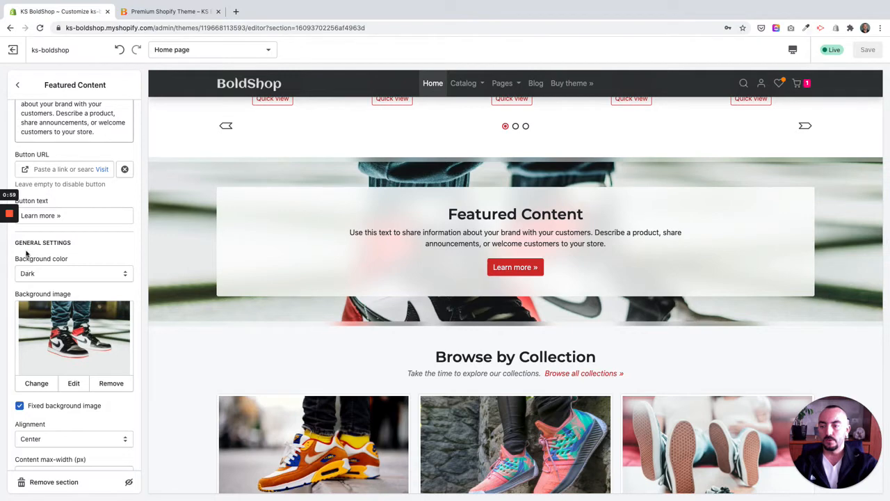
pyautogui.click(59, 272)
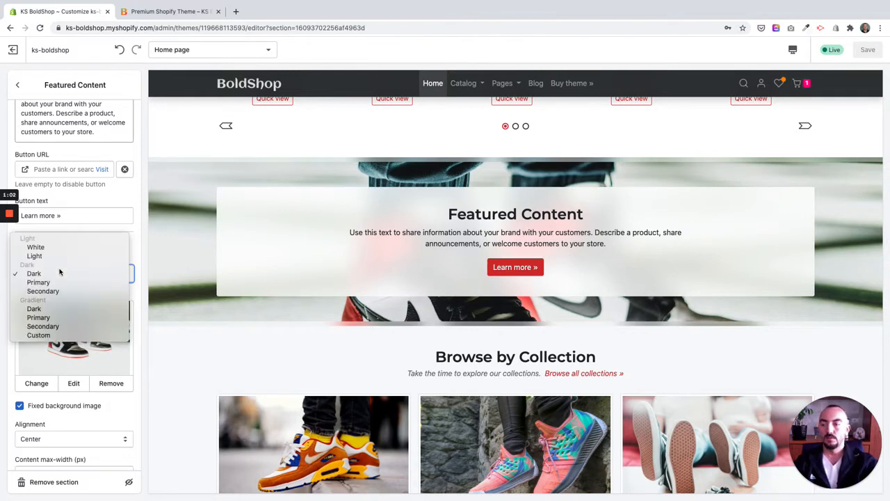
pyautogui.click(137, 237)
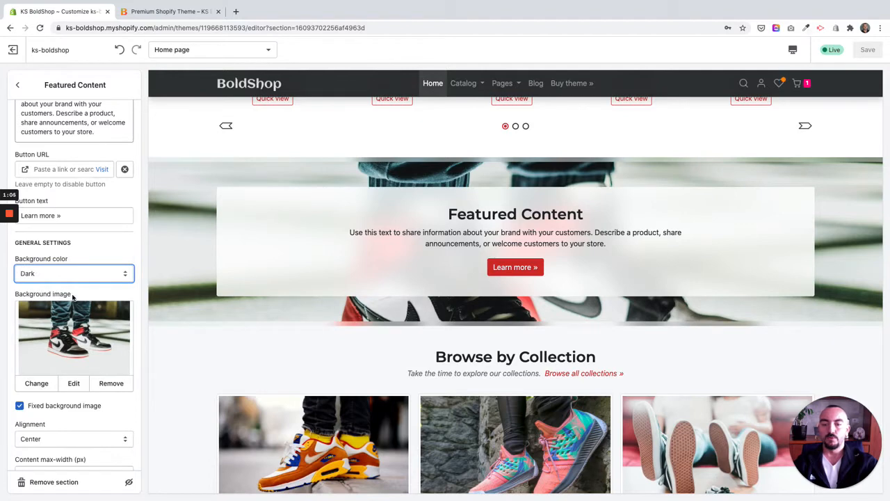
# Remove the Featured Content section's background image and try the White and Light background colors.
pyautogui.click(99, 386)
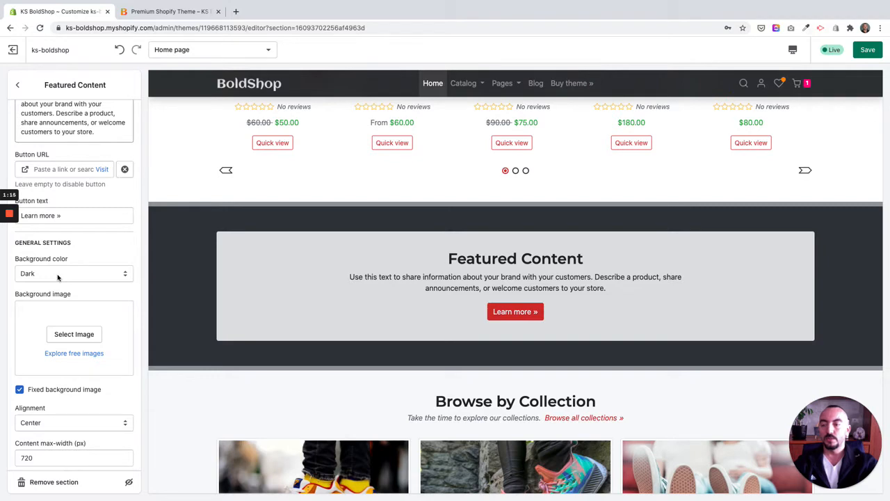
pyautogui.click(58, 276)
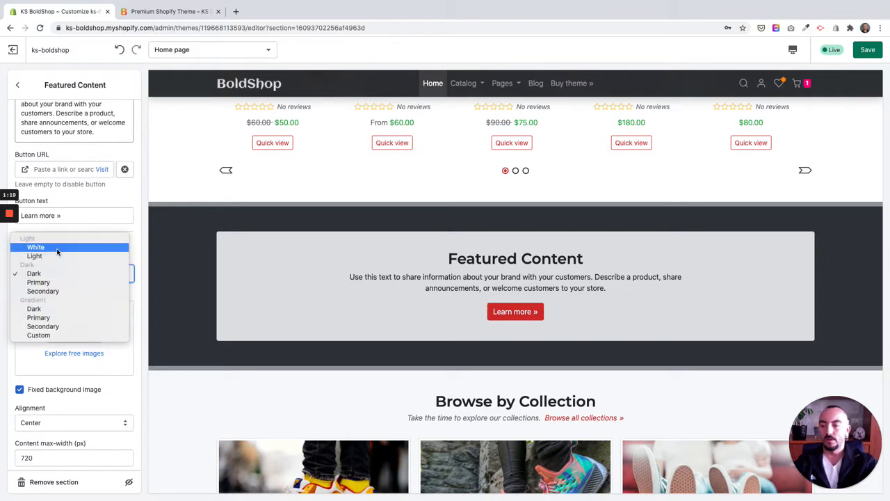
pyautogui.click(58, 248)
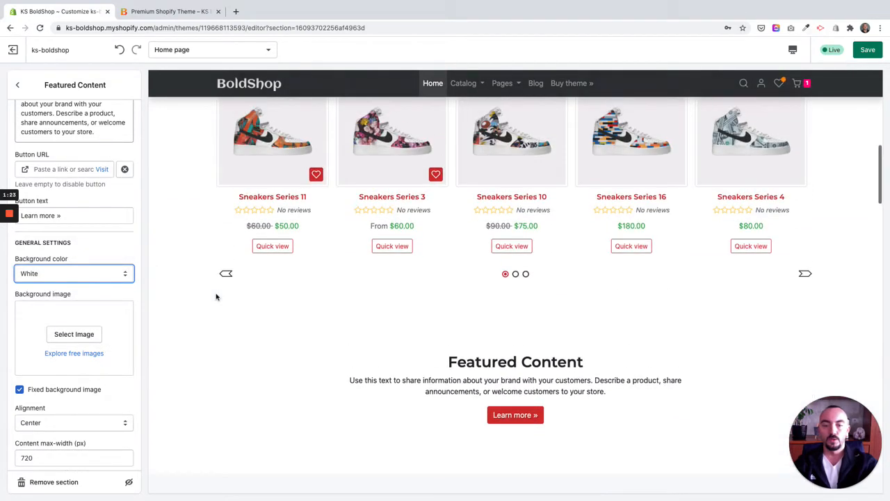
pyautogui.click(35, 273)
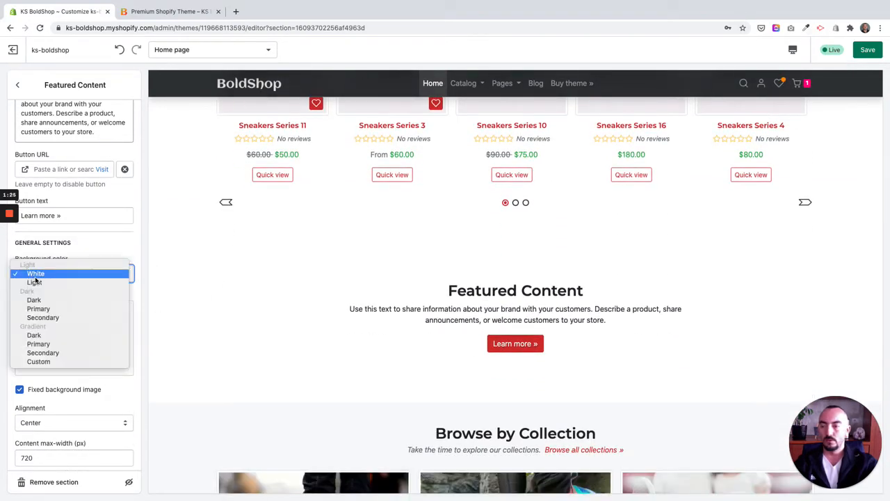
pyautogui.click(34, 285)
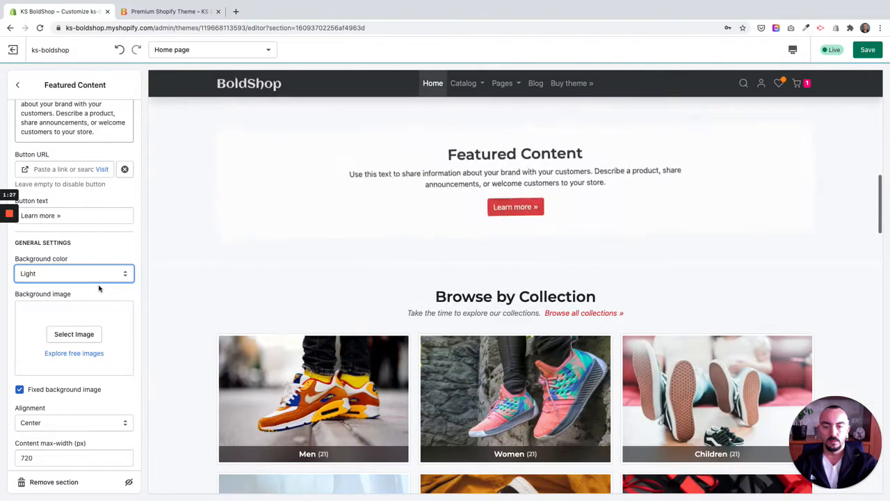
# Set the Featured Content section's background color to the Custom gradient.
pyautogui.scroll(2, 99, 288)
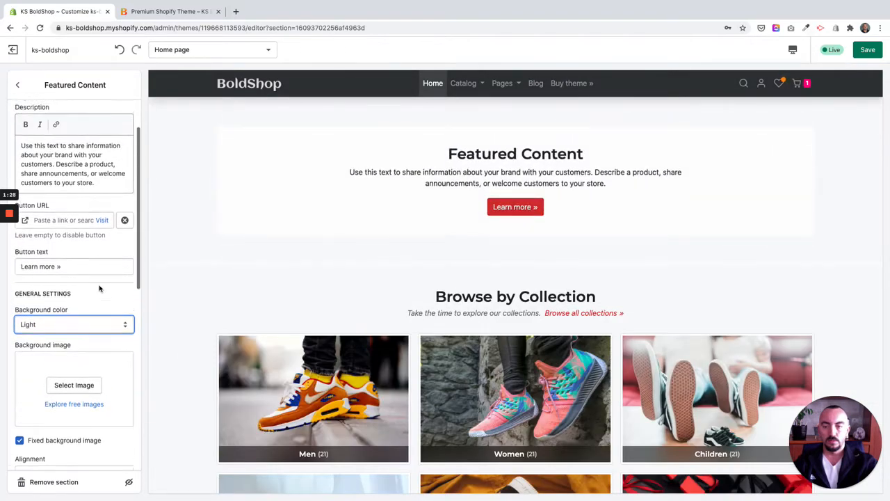
pyautogui.click(50, 331)
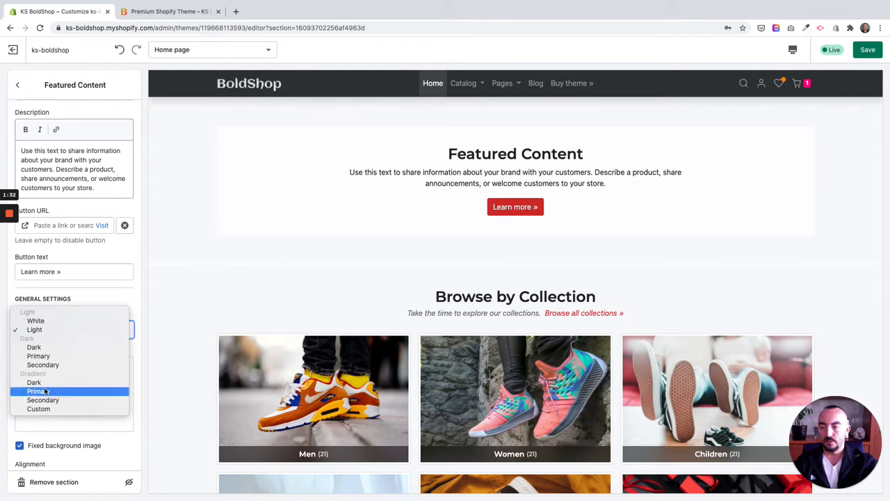
pyautogui.click(42, 409)
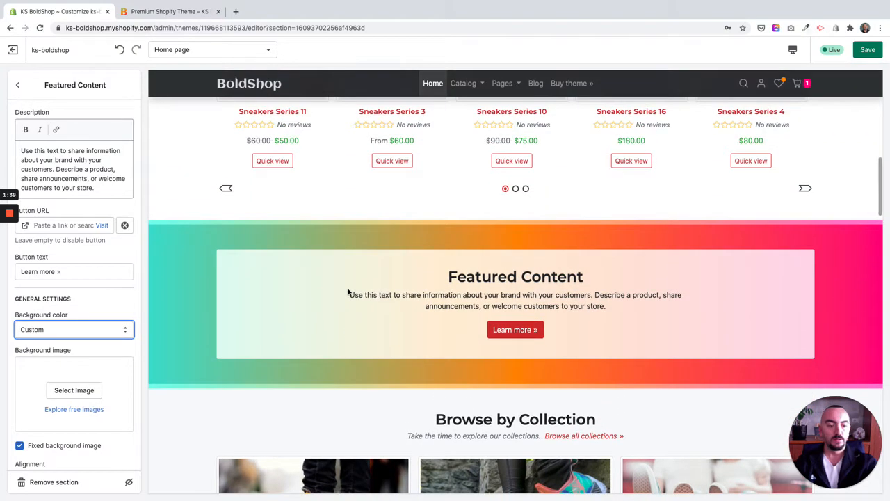
pyautogui.scroll(-2, 349, 292)
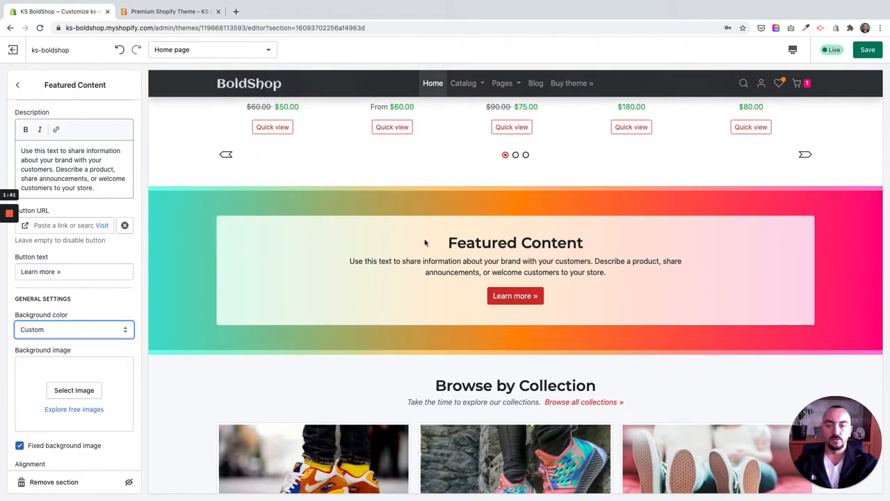
# Load more library images and use the white sneakers on a yellow background as the section's background image.
pyautogui.scroll(-2, 36, 300)
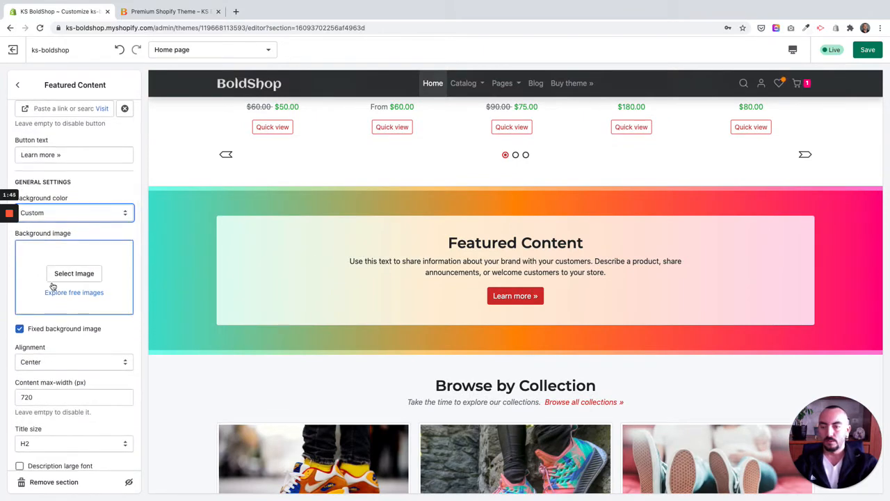
pyautogui.scroll(1, 52, 287)
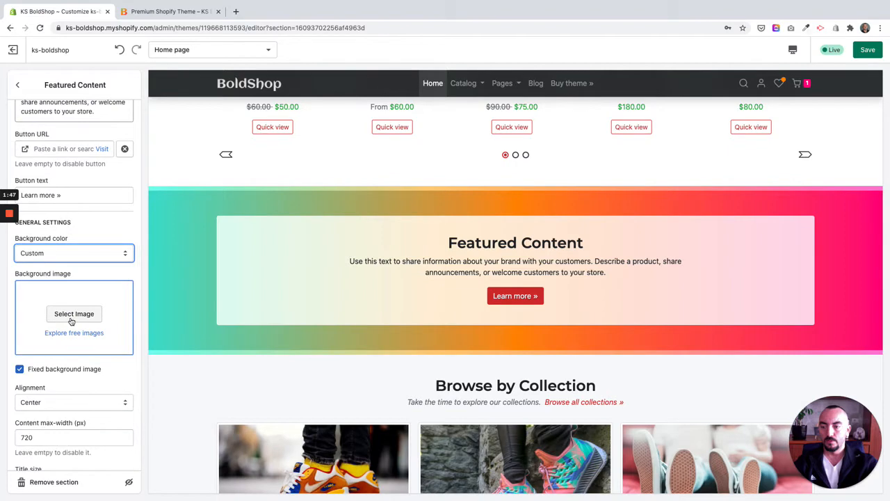
pyautogui.click(71, 314)
pyautogui.scroll(-5, 80, 297)
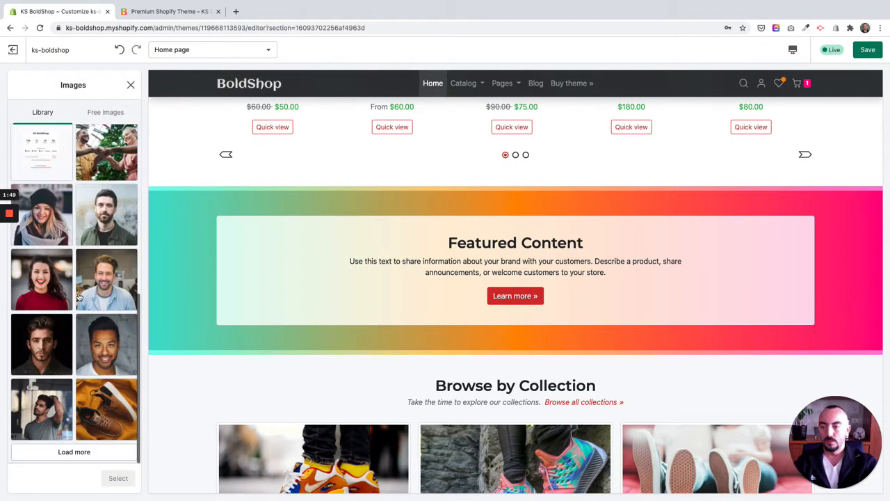
pyautogui.click(82, 453)
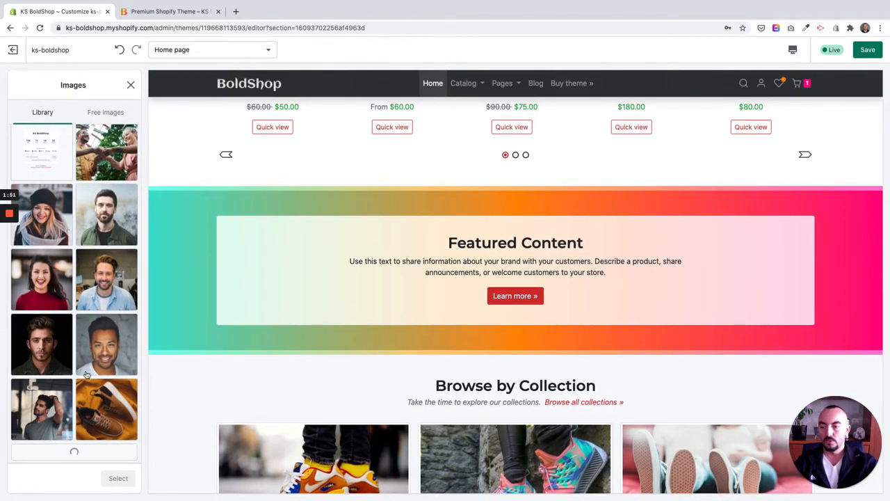
pyautogui.scroll(-4, 86, 376)
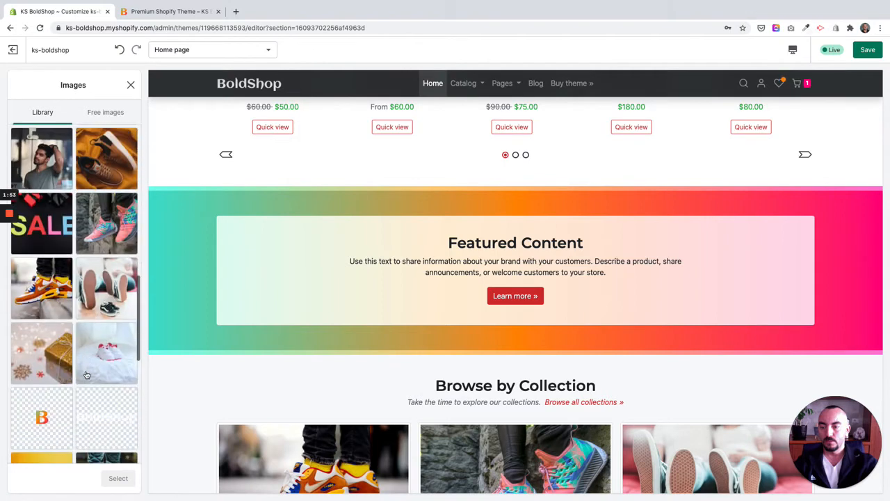
pyautogui.scroll(-3, 87, 376)
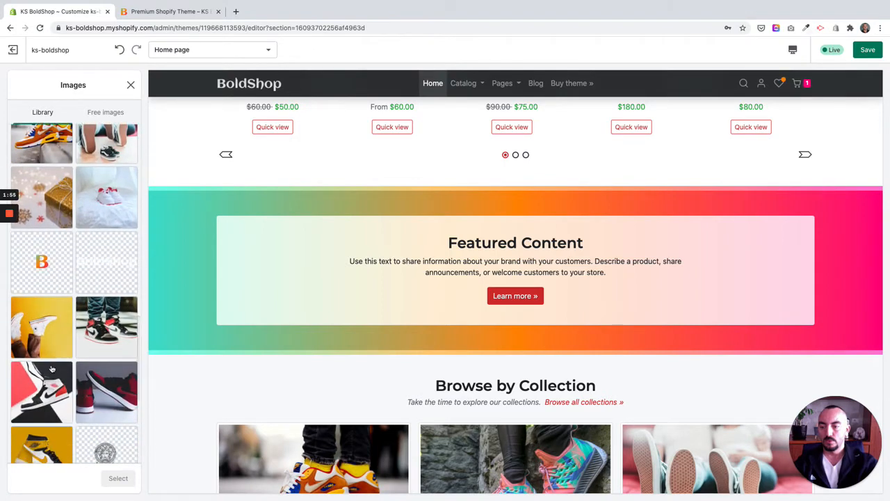
pyautogui.scroll(3, 51, 368)
pyautogui.scroll(-2, 53, 367)
pyautogui.click(54, 367)
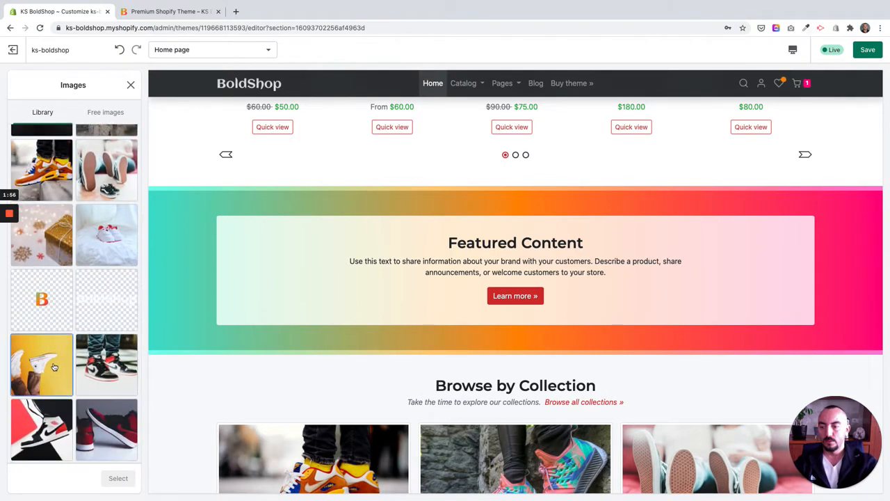
pyautogui.click(119, 478)
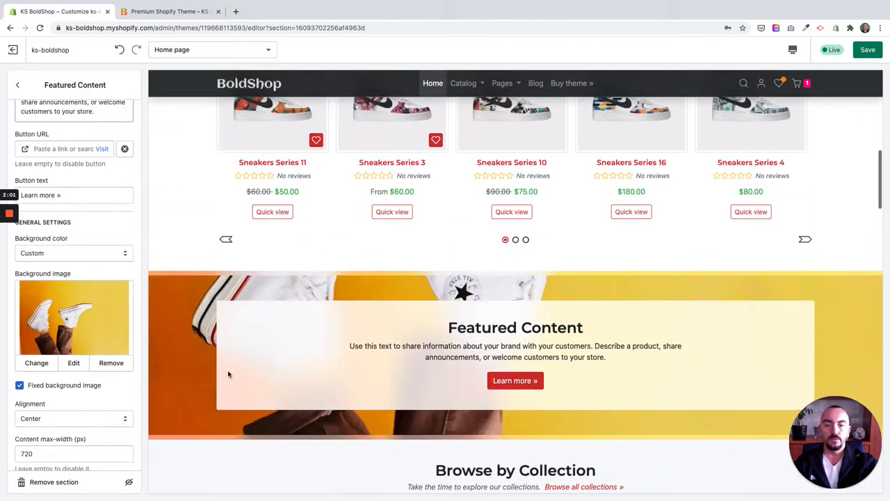
# Examine how the fixed background image behaves in the preview as the page scrolls past the section.
pyautogui.scroll(-3, 229, 375)
pyautogui.scroll(2, 228, 374)
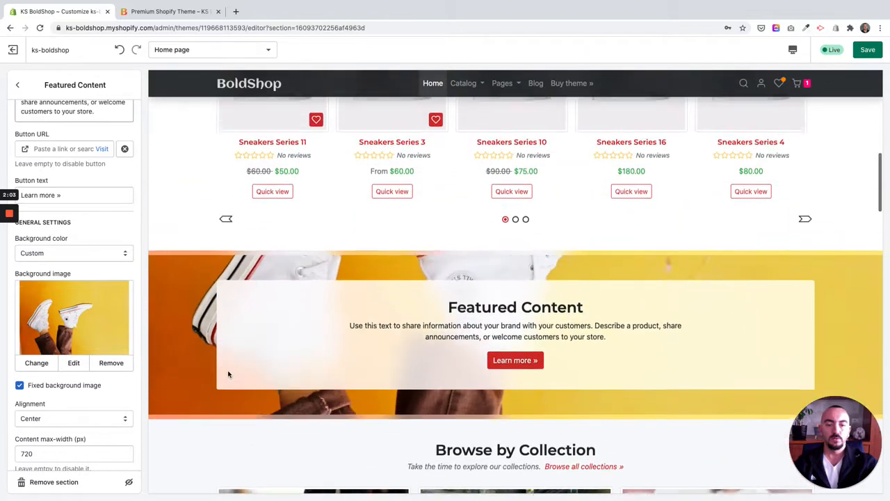
pyautogui.scroll(-4, 229, 375)
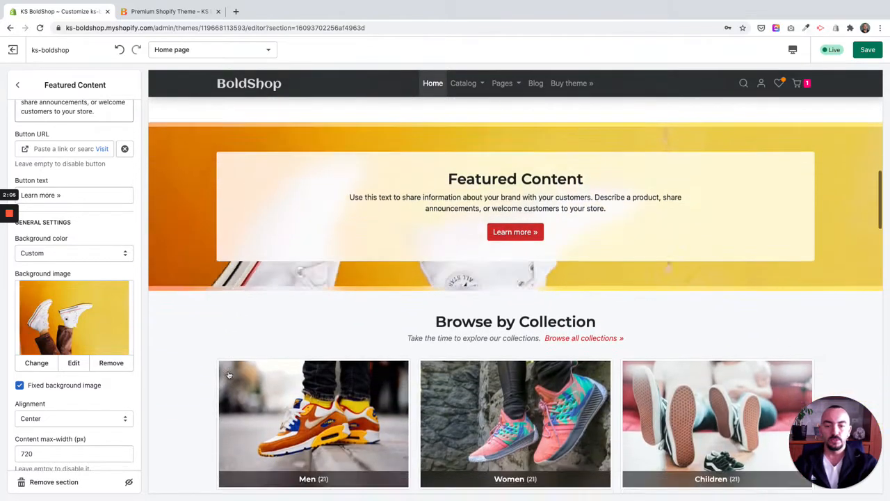
pyautogui.scroll(-4, 228, 374)
pyautogui.scroll(6, 229, 375)
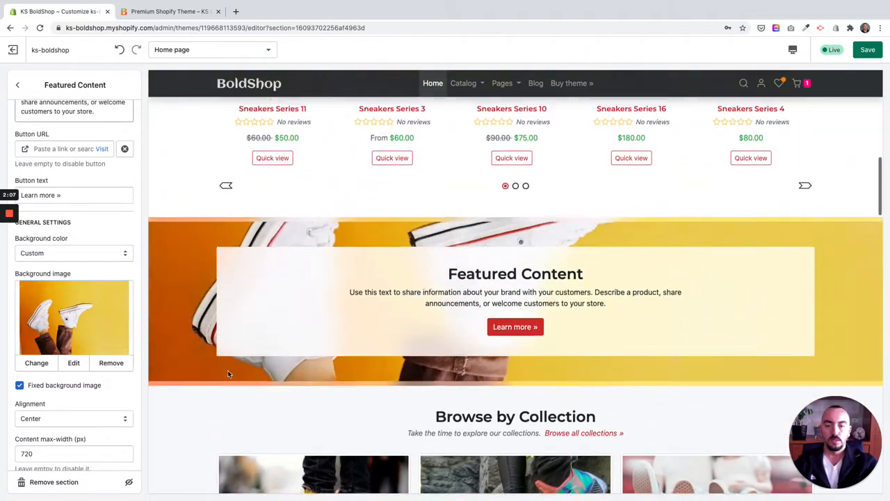
# Turn off the fixed background image option and check how the image moves as the preview scrolls.
pyautogui.scroll(-3, 39, 375)
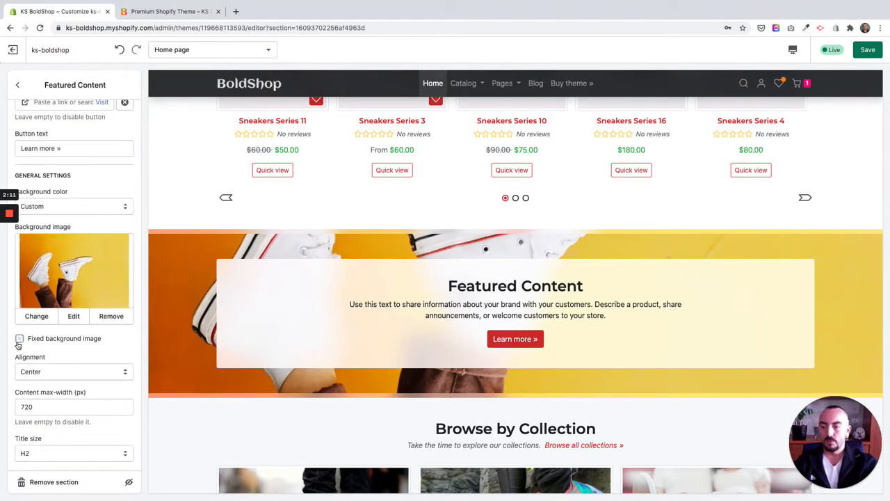
pyautogui.scroll(-4, 276, 364)
pyautogui.scroll(5, 277, 363)
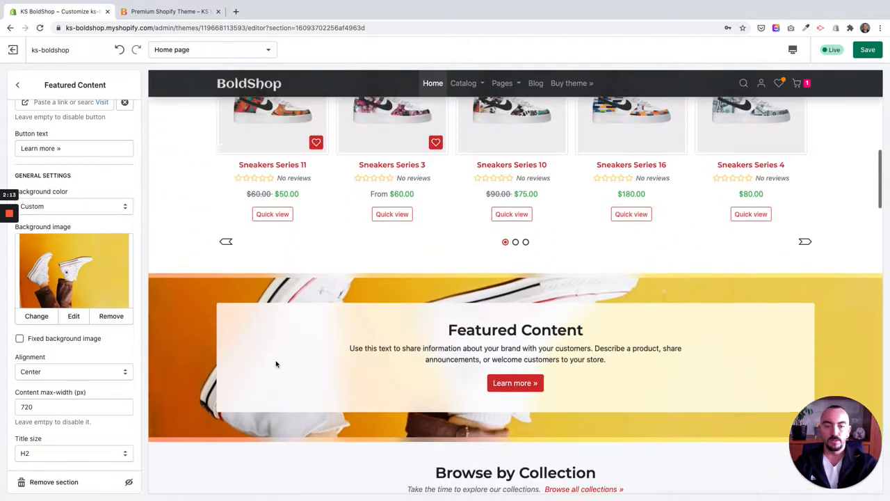
pyautogui.scroll(2, 276, 364)
pyautogui.scroll(-3, 273, 365)
pyautogui.scroll(-2, 272, 367)
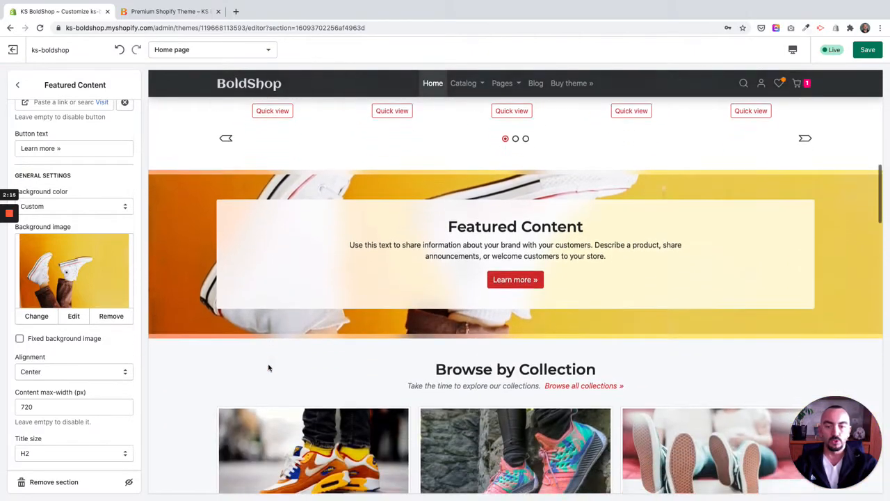
pyautogui.scroll(-1, 269, 368)
# Turn the fixed background image option back on and check its scrolling effect in the preview.
pyautogui.click(19, 338)
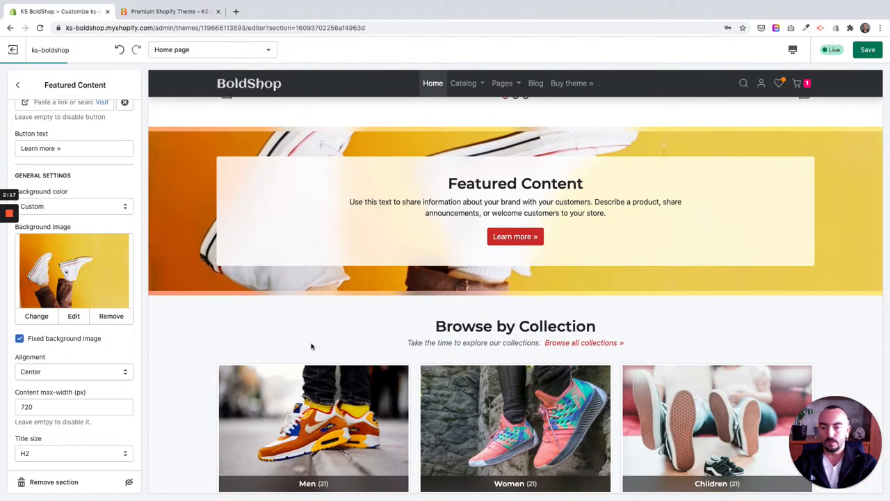
pyautogui.scroll(-1, 312, 347)
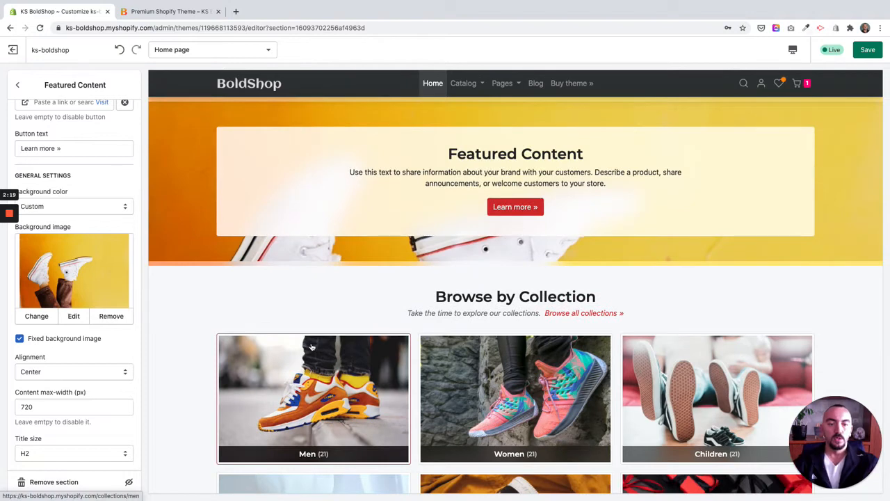
pyautogui.scroll(5, 312, 347)
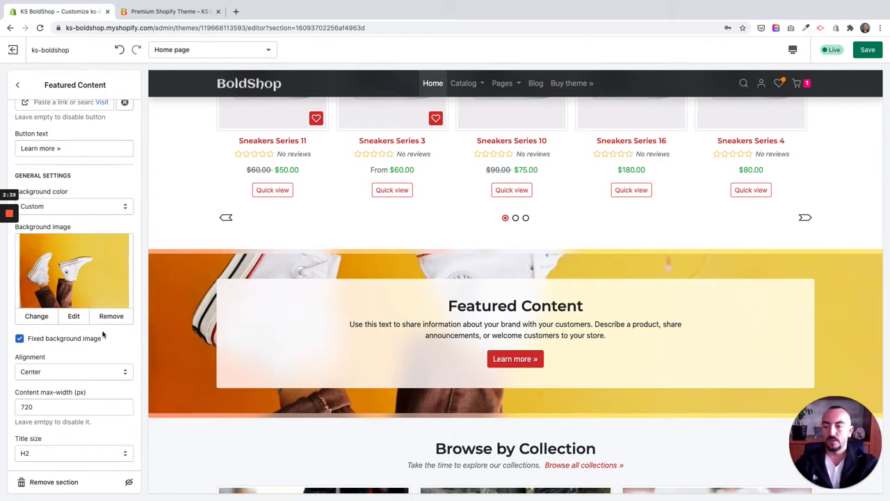
# Try the Left and Right alignments for the Featured Content section and return the alignment to Center.
pyautogui.scroll(-5, 102, 336)
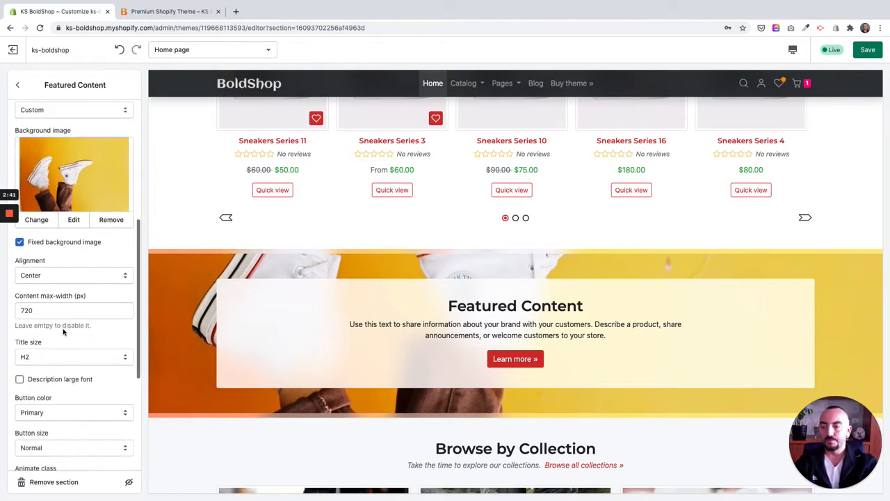
pyautogui.click(44, 276)
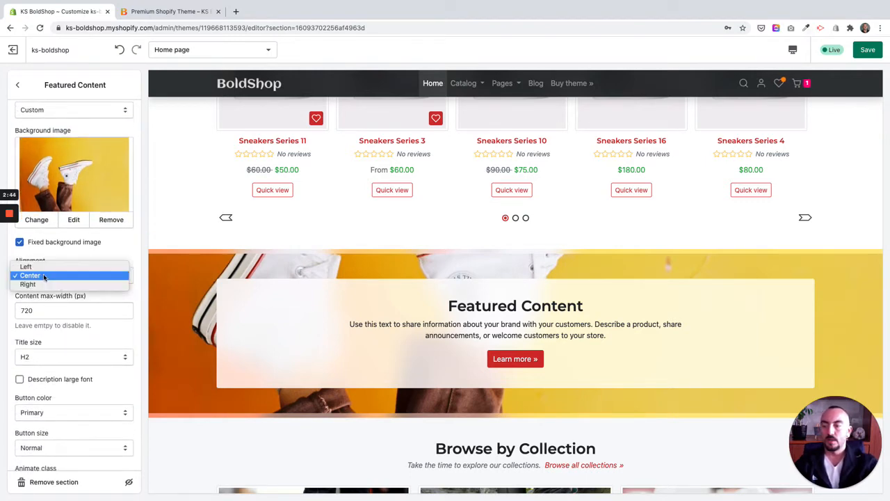
pyautogui.click(51, 267)
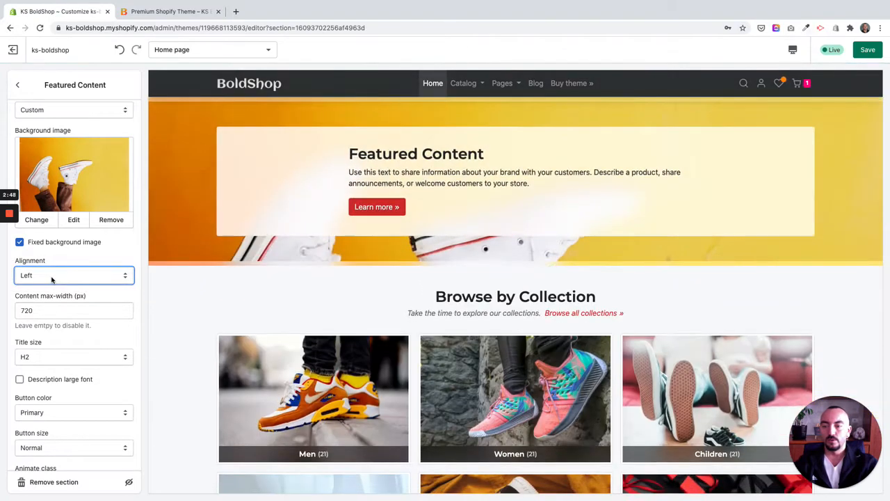
pyautogui.click(52, 276)
pyautogui.click(70, 293)
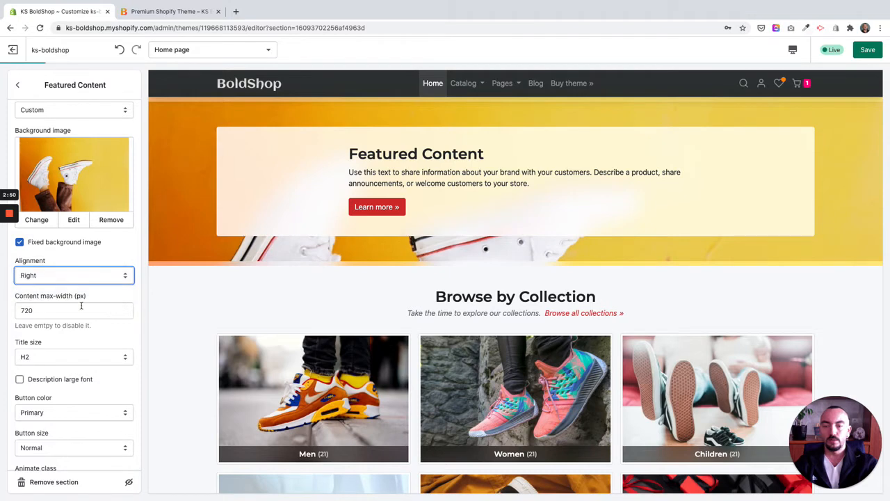
pyautogui.click(65, 277)
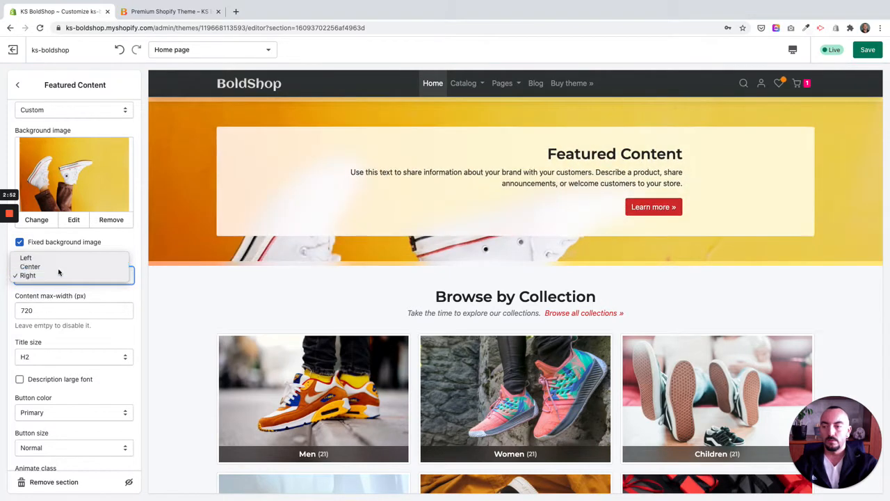
pyautogui.click(58, 268)
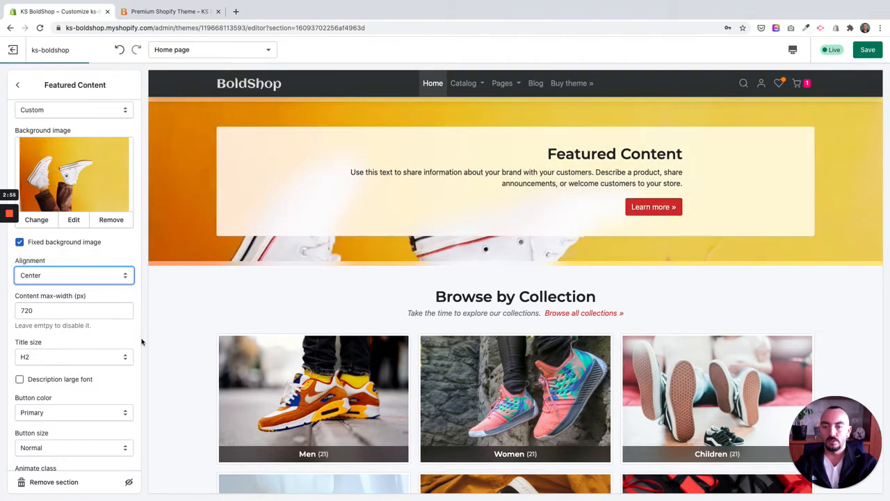
pyautogui.scroll(1, 48, 352)
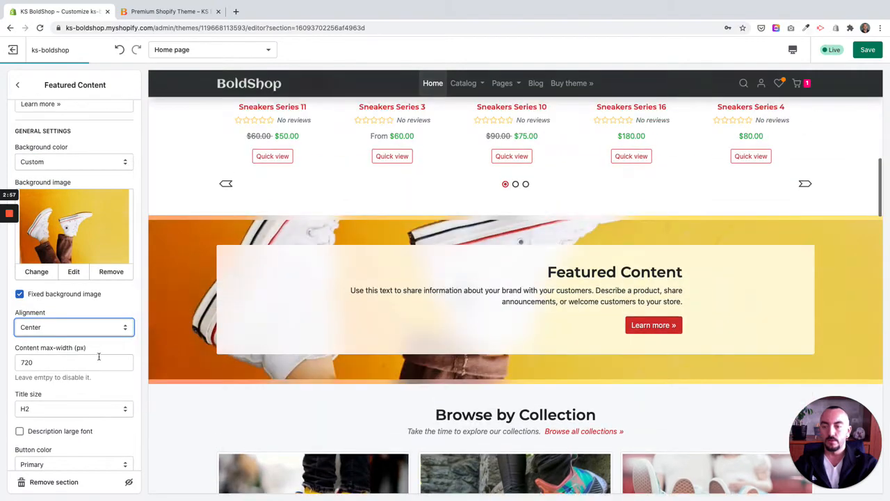
pyautogui.scroll(-1, 49, 344)
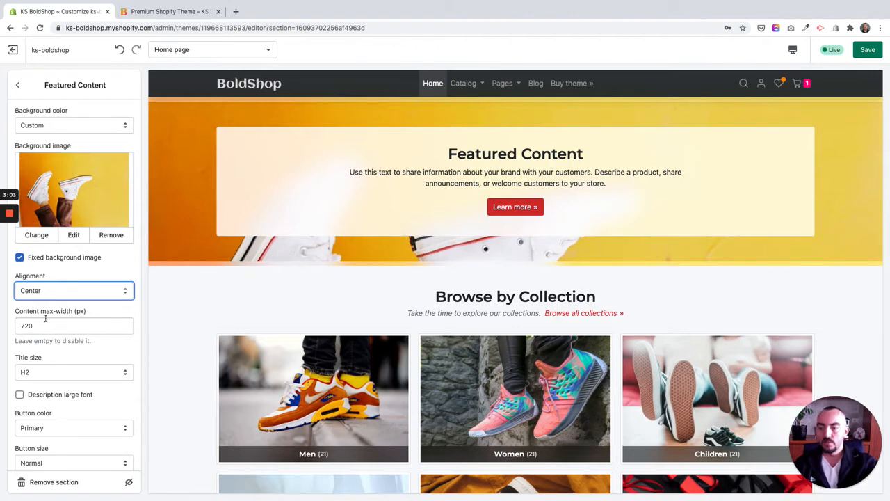
# Clear the section's content max-width to preview the description without a limit, and restore it to 720 px.
pyautogui.scroll(2, 200, 298)
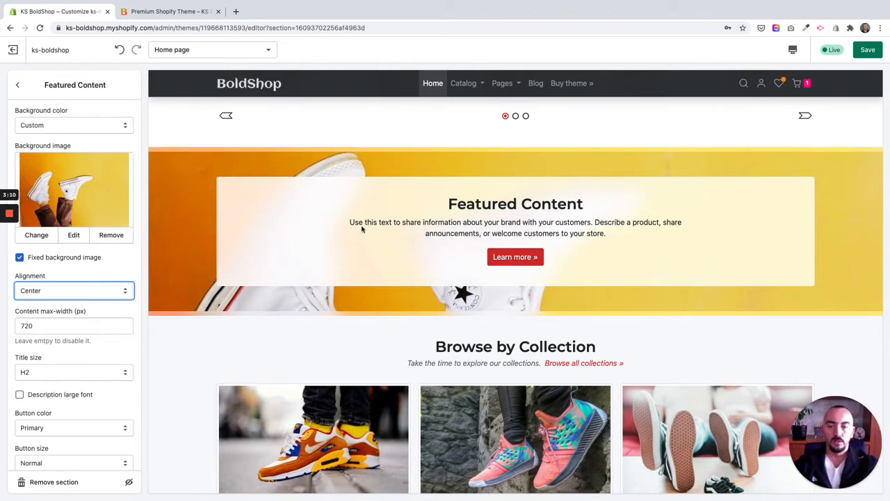
pyautogui.moveTo(32, 325); pyautogui.dragTo(14, 329)
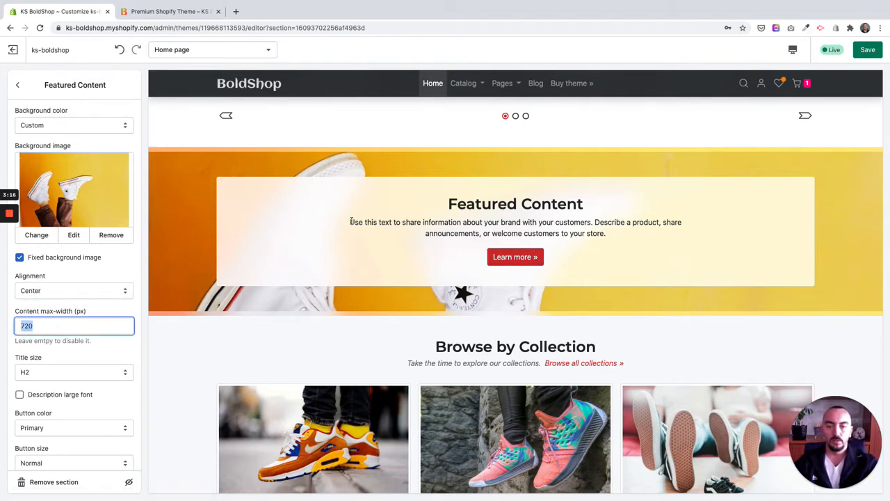
pyautogui.moveTo(345, 222); pyautogui.dragTo(687, 230)
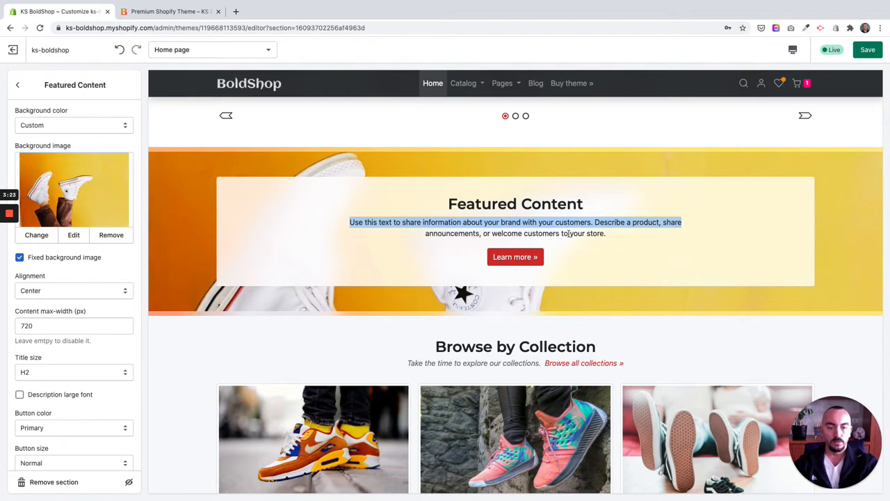
pyautogui.doubleClick(51, 328)
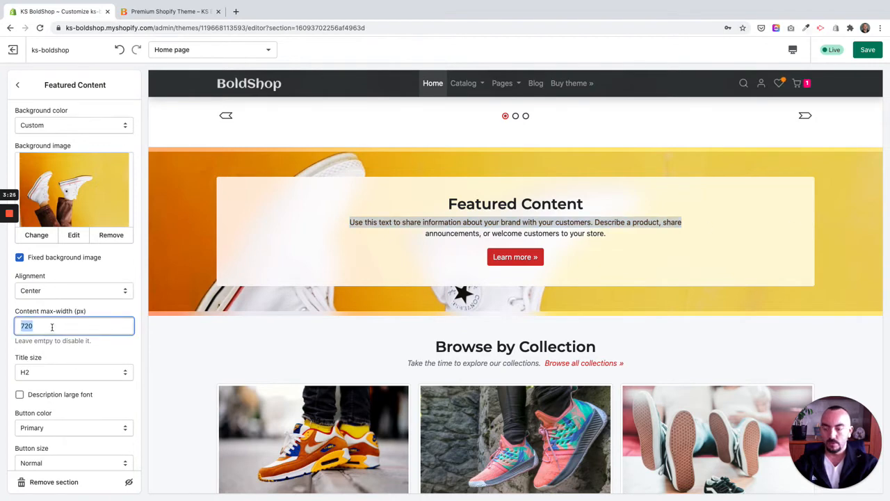
pyautogui.press('BackSpace')
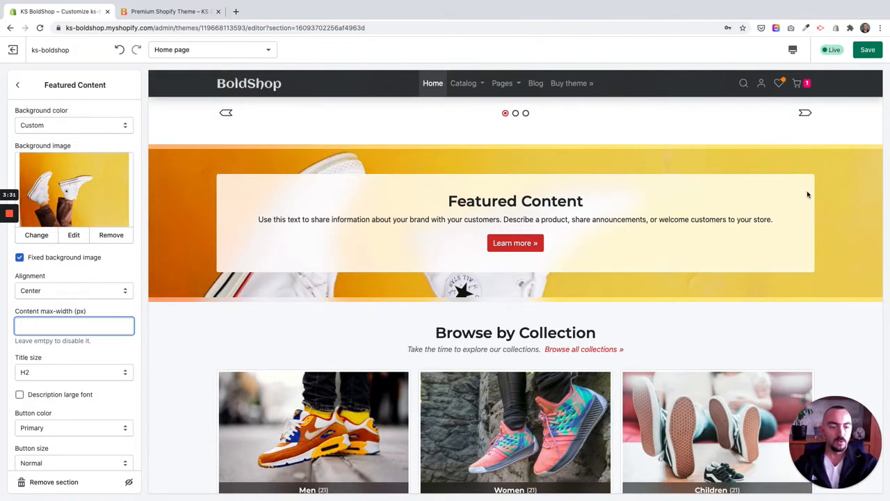
pyautogui.scroll(1, 348, 244)
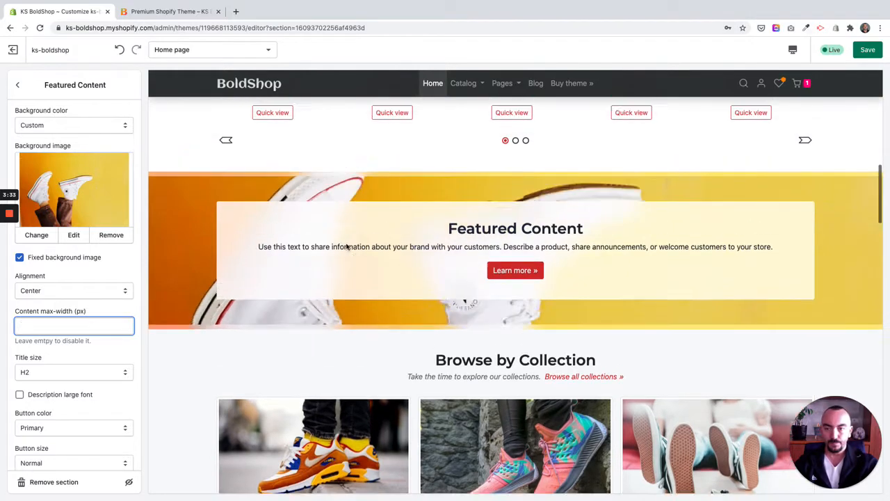
pyautogui.scroll(-1, 516, 284)
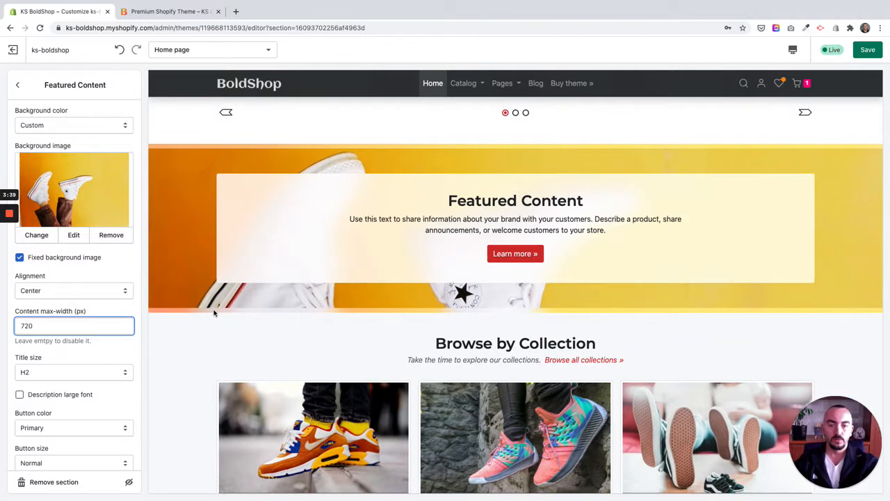
pyautogui.scroll(1, 214, 313)
# Try the large font for the section's description and turn it back off.
pyautogui.scroll(-3, 14, 359)
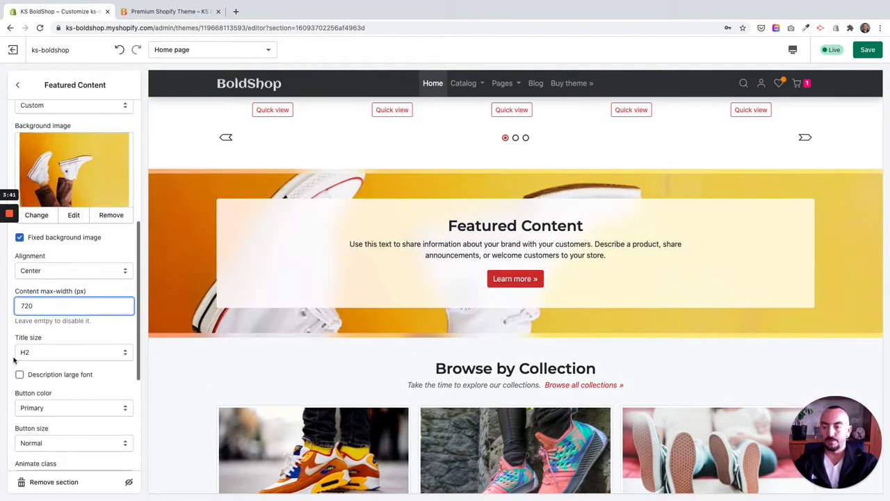
pyautogui.scroll(-1, 49, 331)
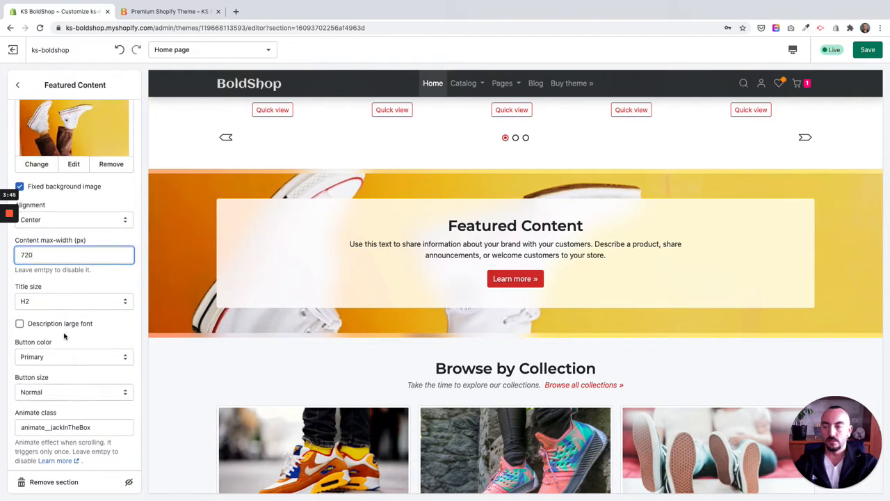
pyautogui.scroll(-3, 70, 332)
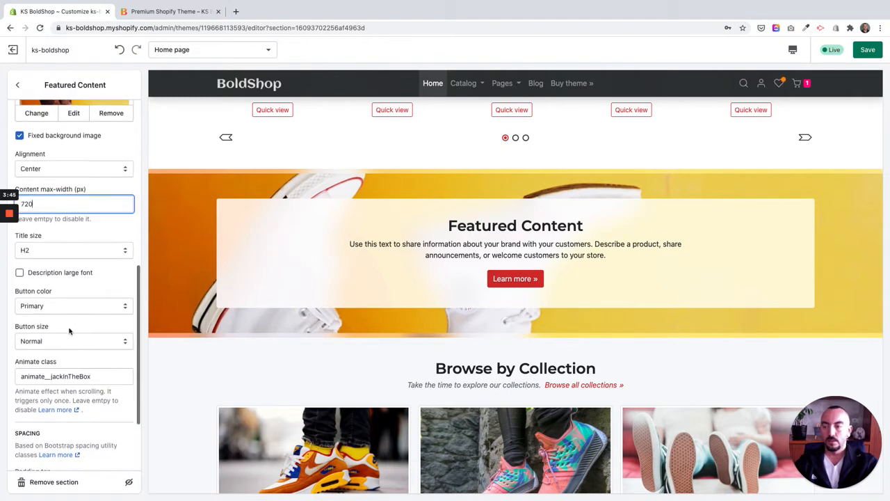
pyautogui.click(64, 272)
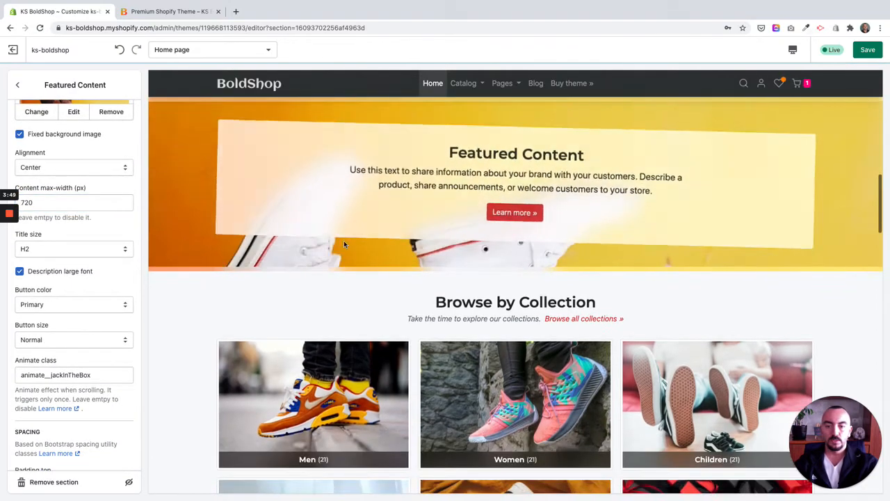
pyautogui.moveTo(357, 201); pyautogui.dragTo(575, 204)
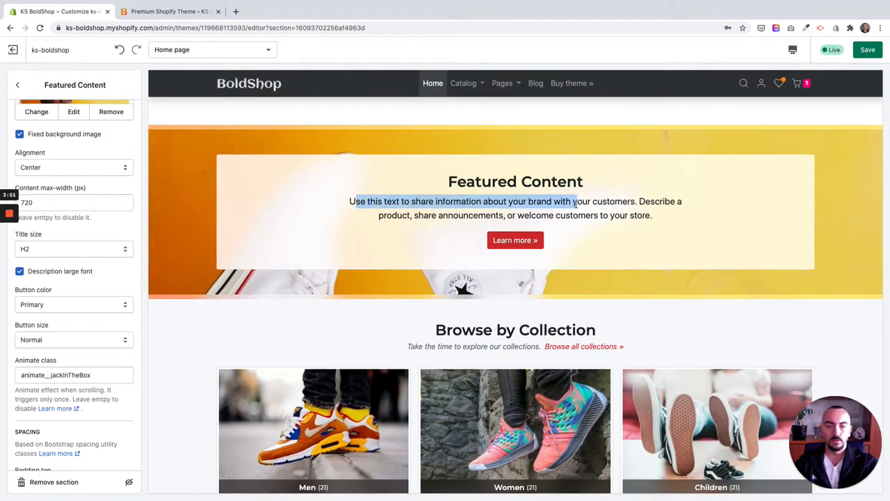
pyautogui.click(47, 273)
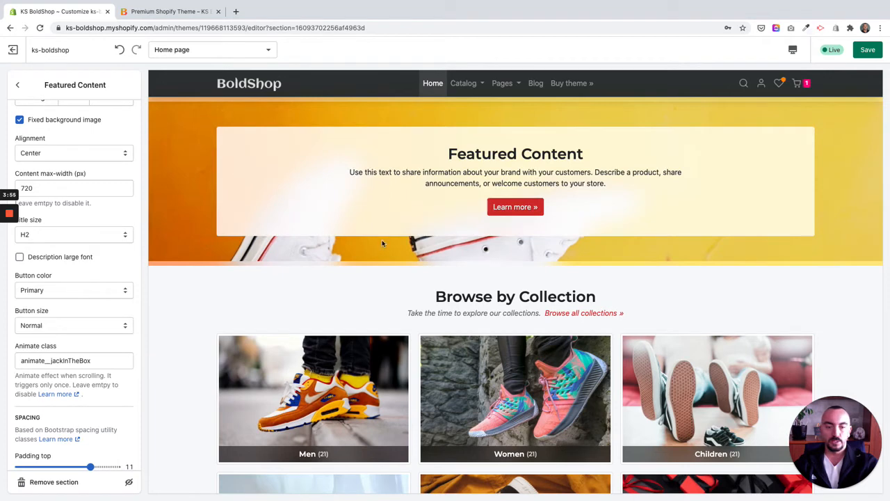
pyautogui.scroll(1, 479, 234)
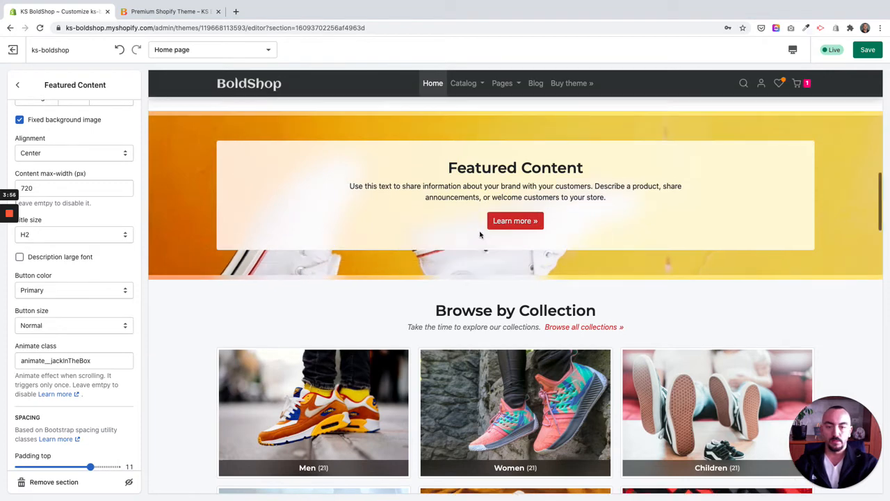
# Try the Info color for the section's button and set the button color to Primary Outline.
pyautogui.click(52, 295)
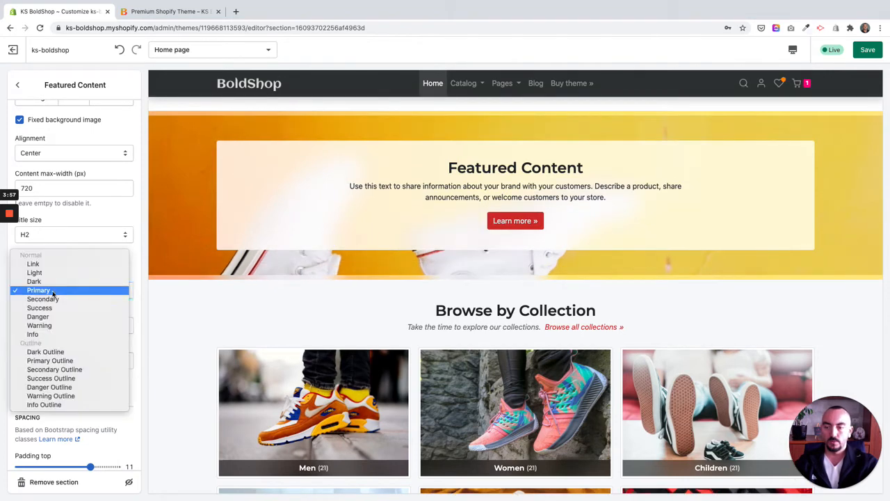
pyautogui.click(55, 333)
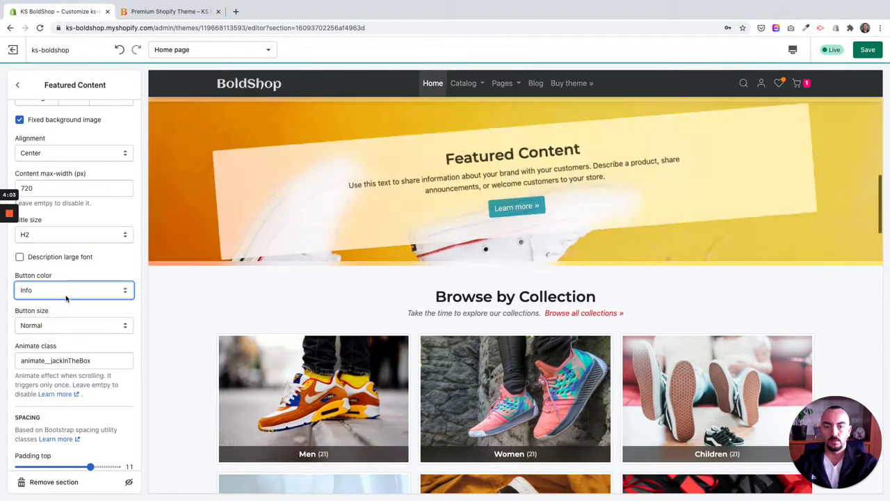
pyautogui.click(66, 294)
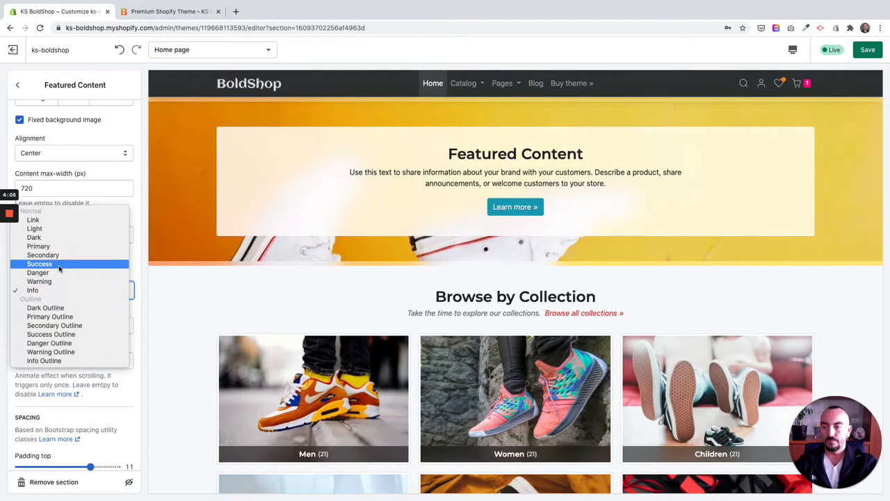
pyautogui.click(54, 317)
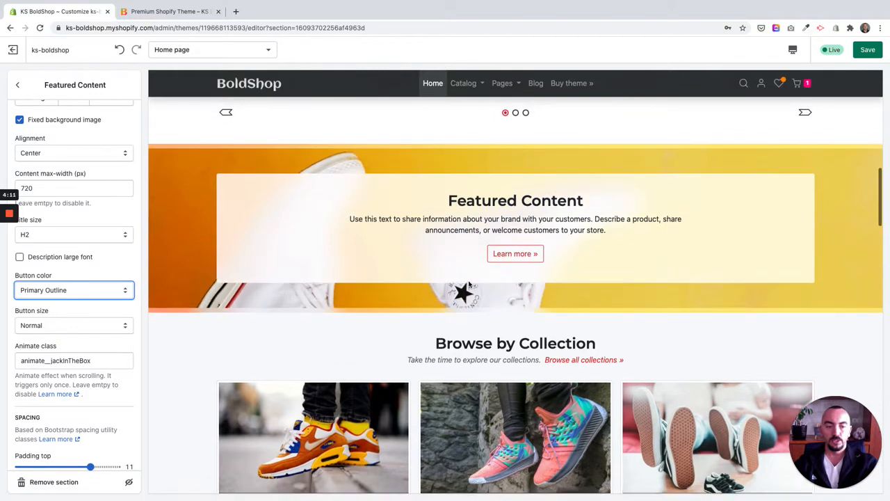
# Set the size of the Featured Content section's button to Large.
pyautogui.scroll(-1, 81, 324)
pyautogui.click(67, 307)
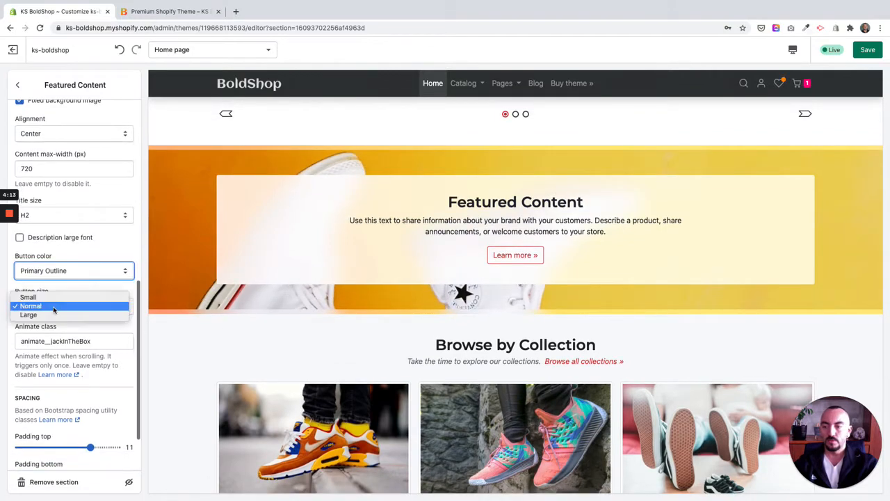
pyautogui.click(54, 315)
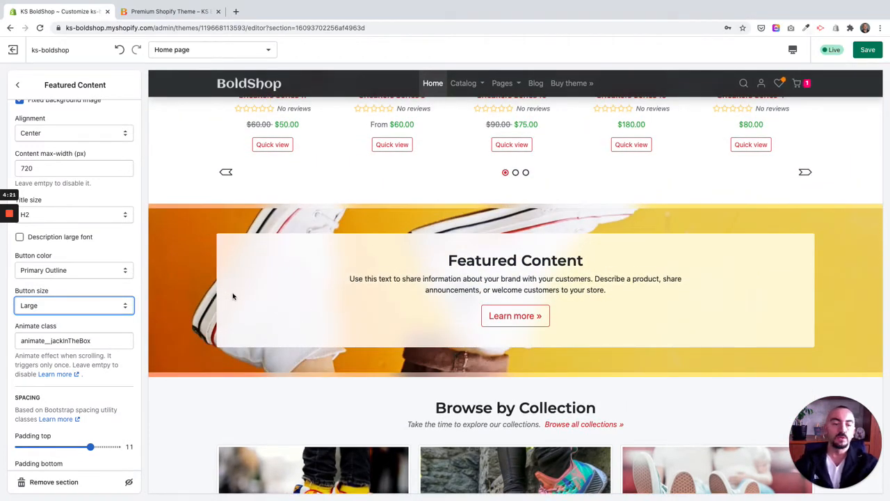
pyautogui.scroll(-1, 63, 315)
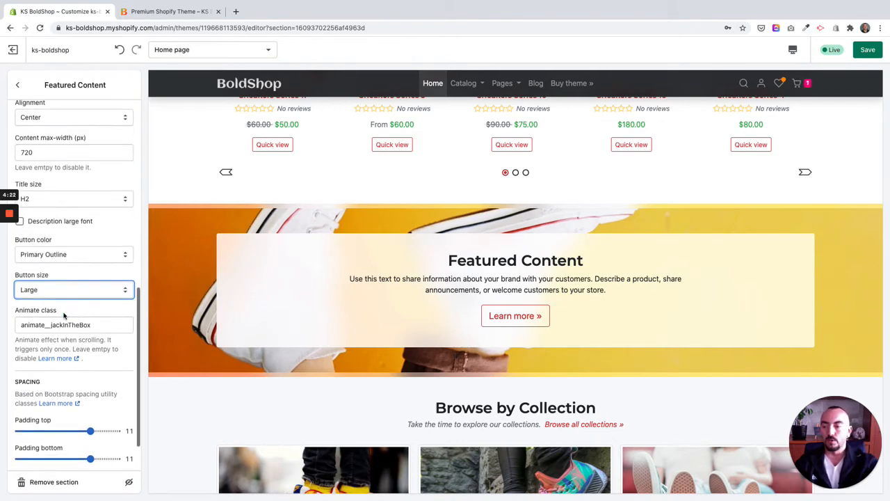
# Set the size of the Featured Content section's button to Normal.
pyautogui.click(35, 293)
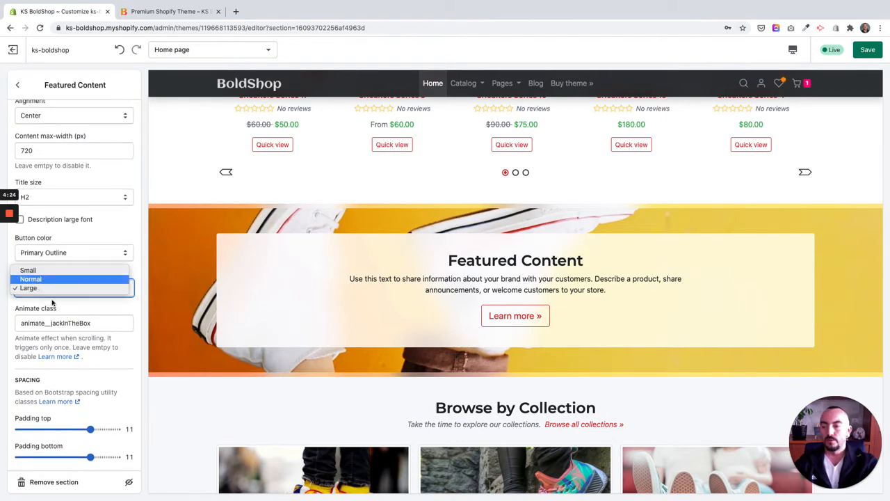
pyautogui.click(31, 279)
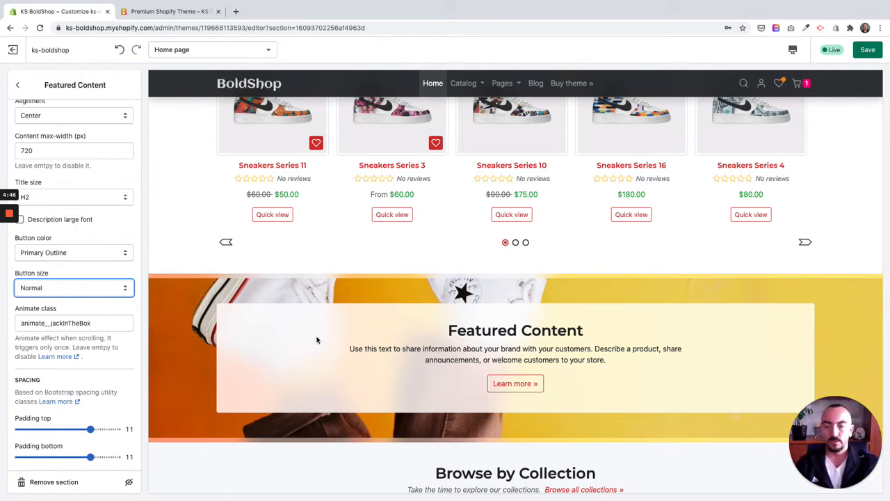
pyautogui.scroll(-1, 299, 340)
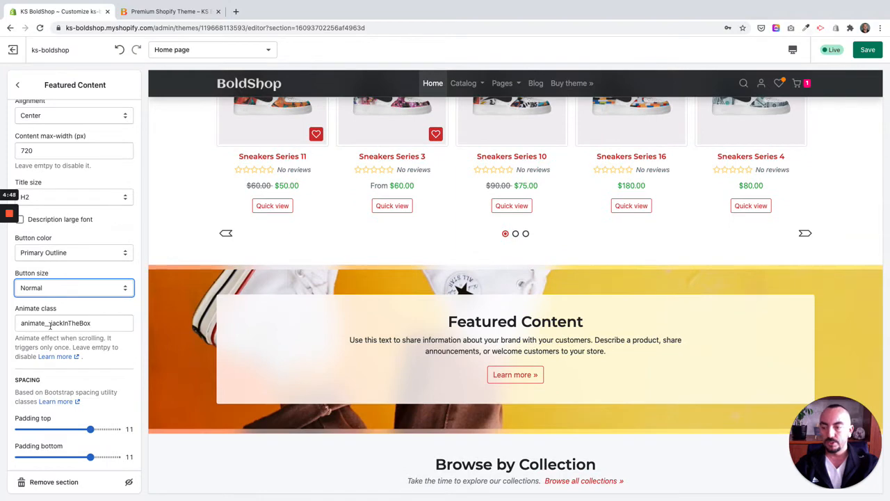
pyautogui.scroll(-1, 195, 351)
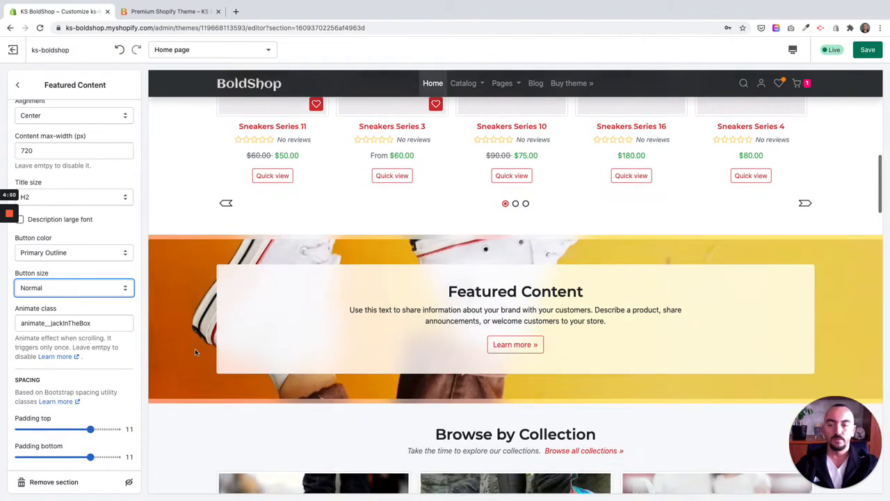
# Open the Animate.css reference linked under the section's animate class setting and return to the theme editor.
pyautogui.click(44, 357)
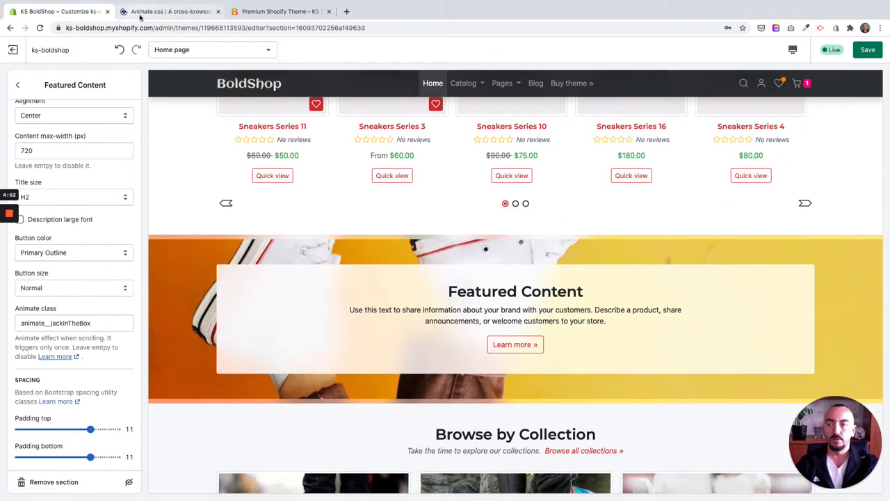
pyautogui.click(167, 11)
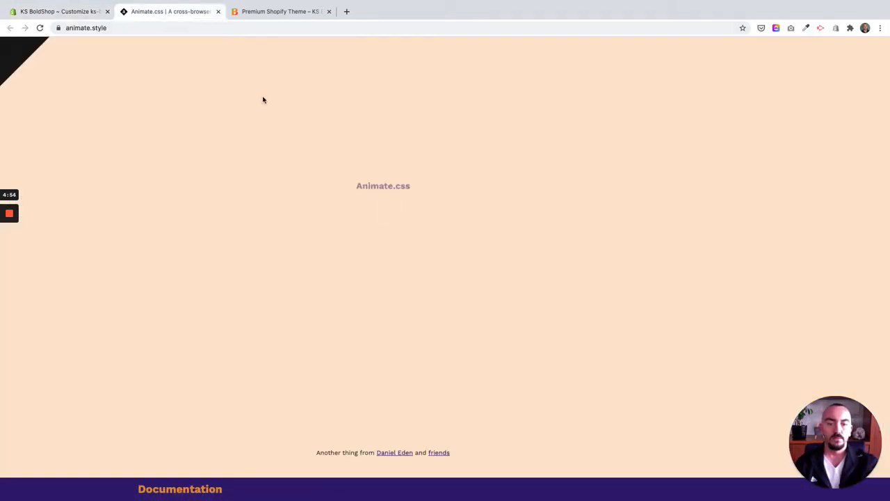
pyautogui.click(69, 11)
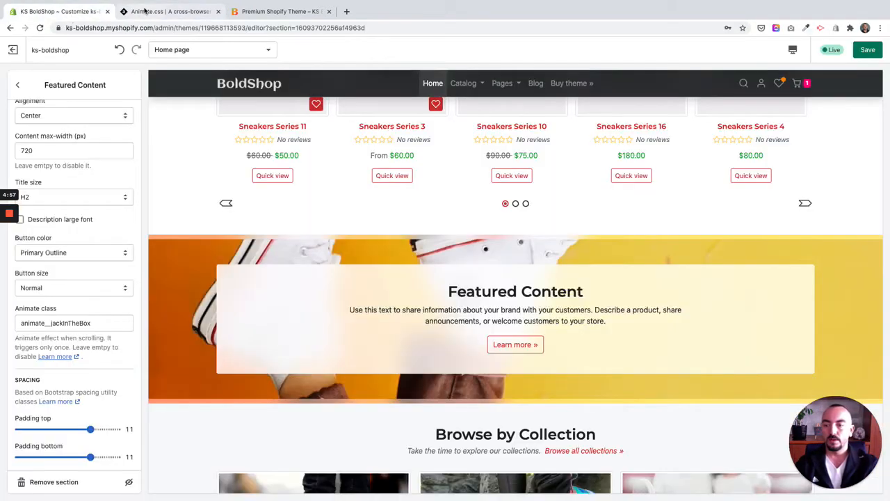
pyautogui.click(155, 11)
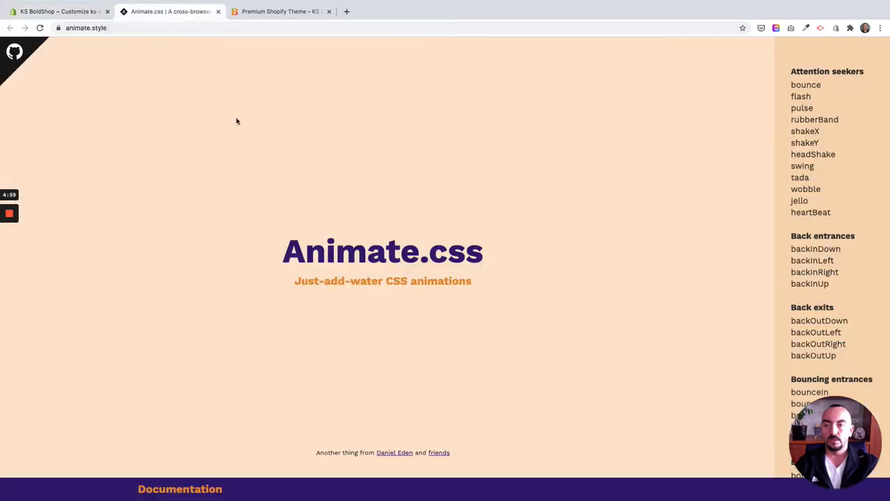
pyautogui.click(76, 12)
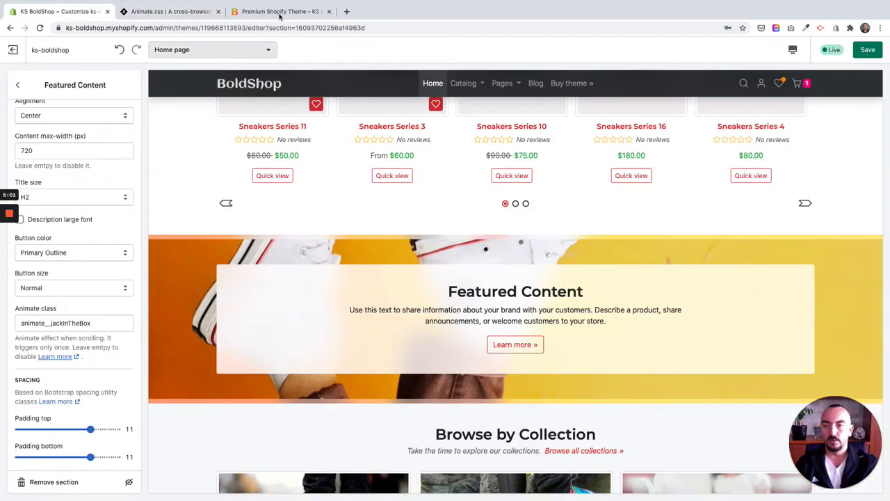
# Reload the storefront home page and examine the Featured Content section's entrance animation.
pyautogui.moveTo(278, 12); pyautogui.dragTo(174, 12)
pyautogui.press('super+r')
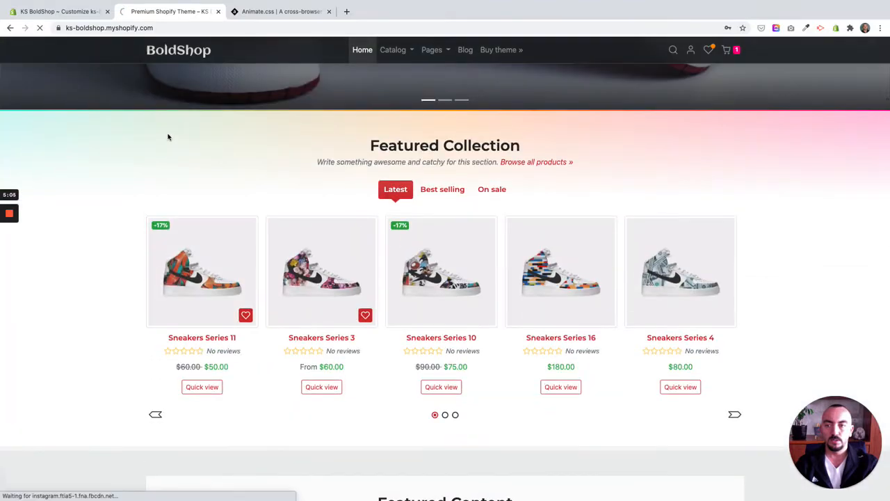
pyautogui.press('super+r')
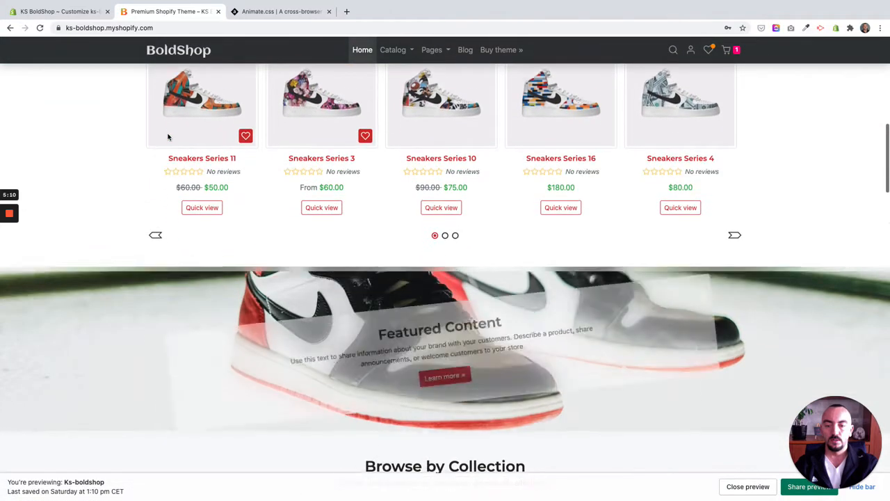
pyautogui.scroll(-1, 167, 137)
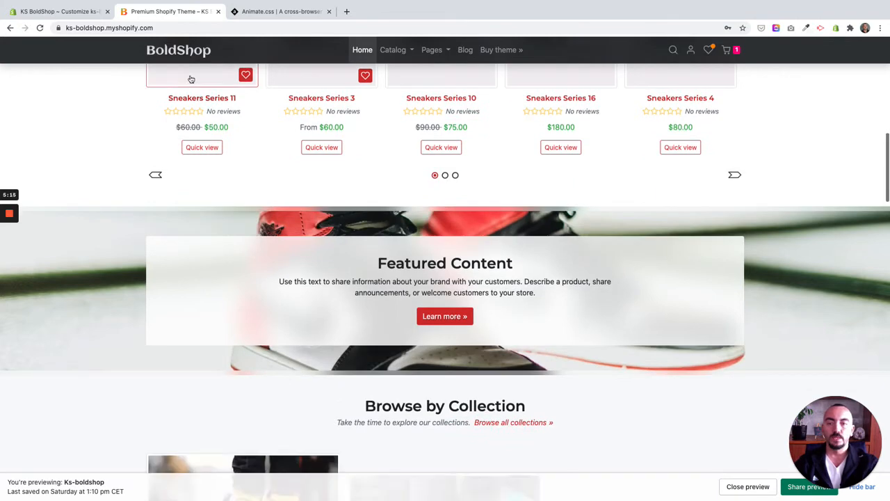
# Switch to the Animate.css site and look through its list of animation names down to the Specials group.
pyautogui.click(254, 14)
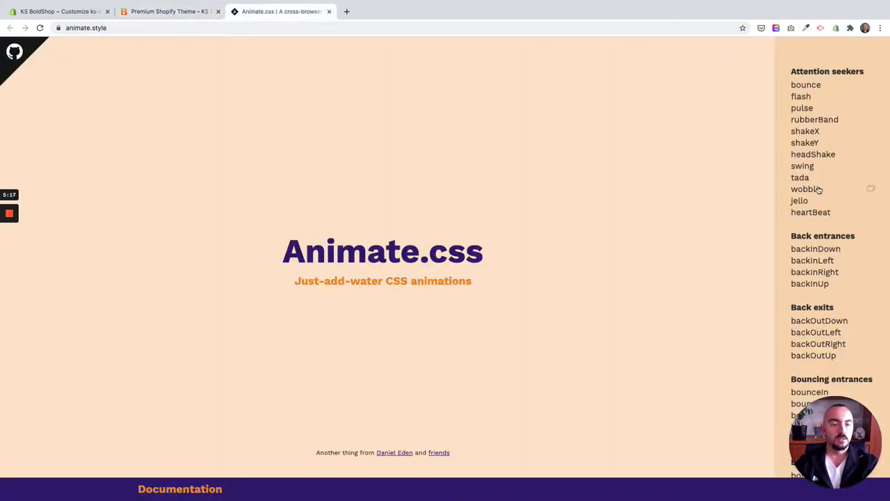
pyautogui.scroll(-3, 820, 189)
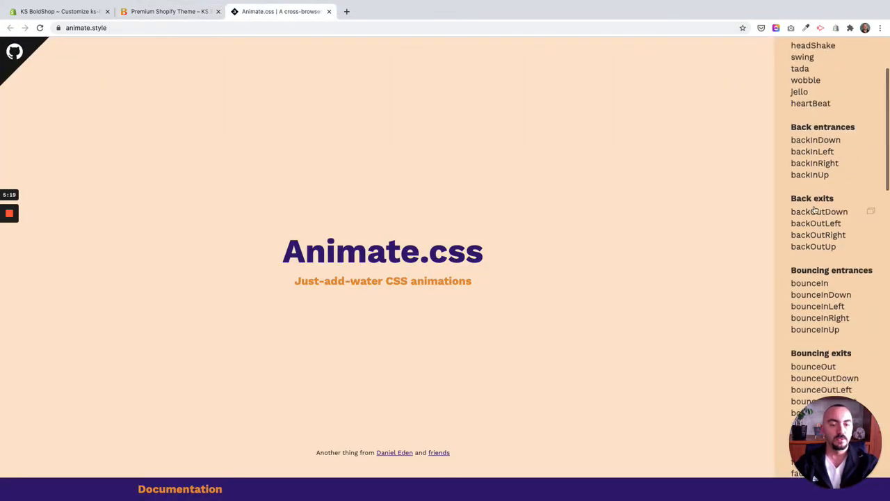
pyautogui.scroll(-3, 798, 230)
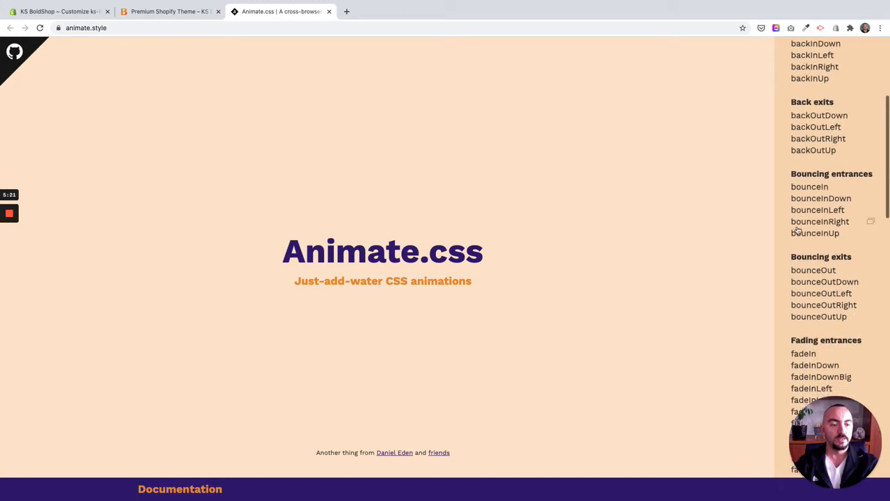
pyautogui.scroll(-5, 798, 230)
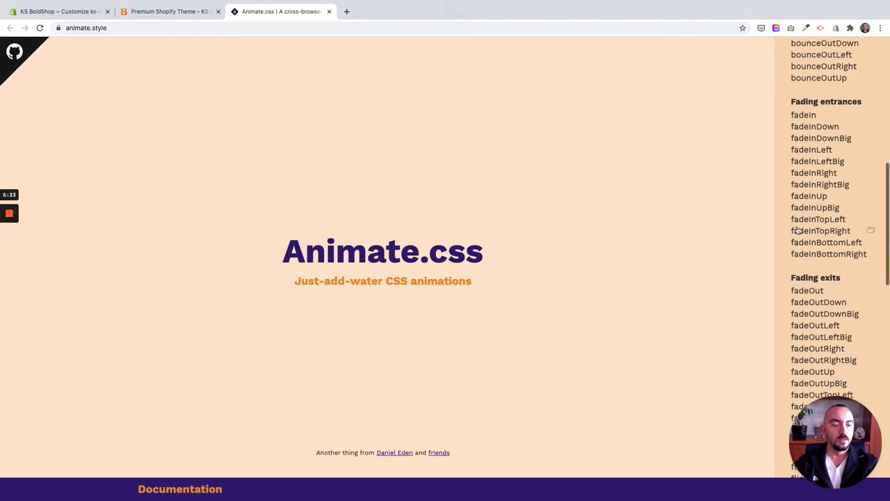
pyautogui.scroll(3, 798, 230)
pyautogui.scroll(-5, 798, 229)
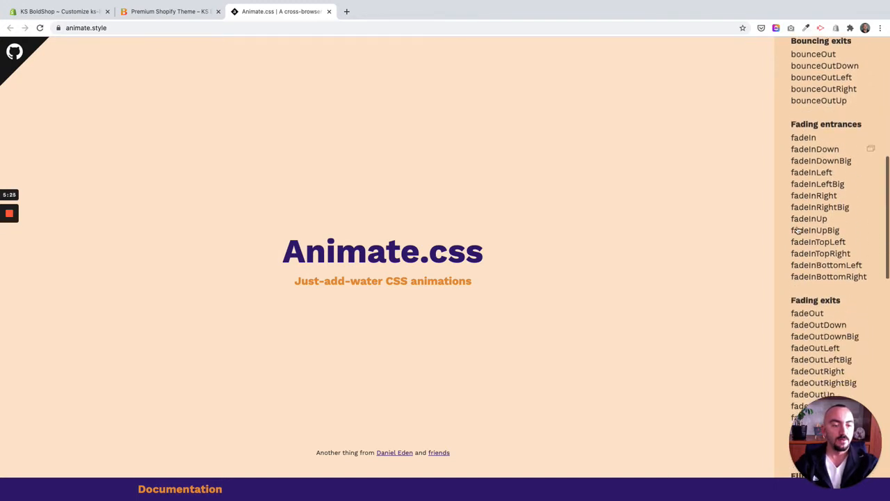
pyautogui.scroll(-5, 798, 229)
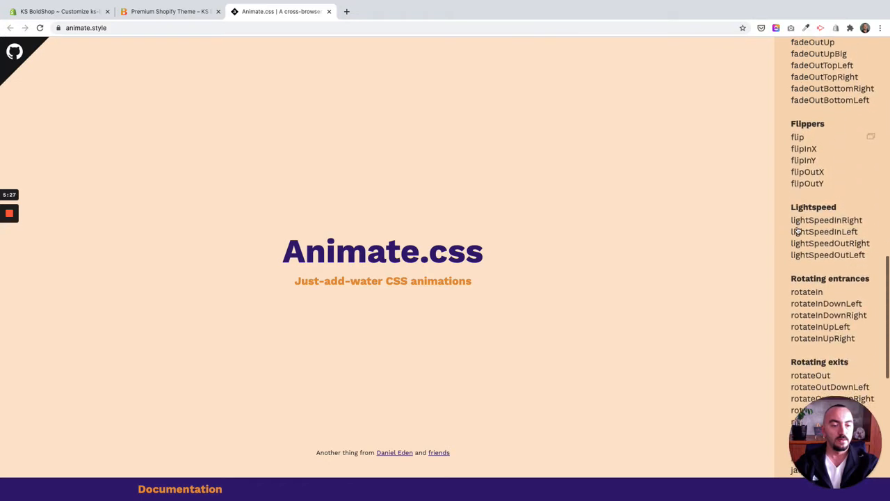
pyautogui.scroll(-3, 798, 230)
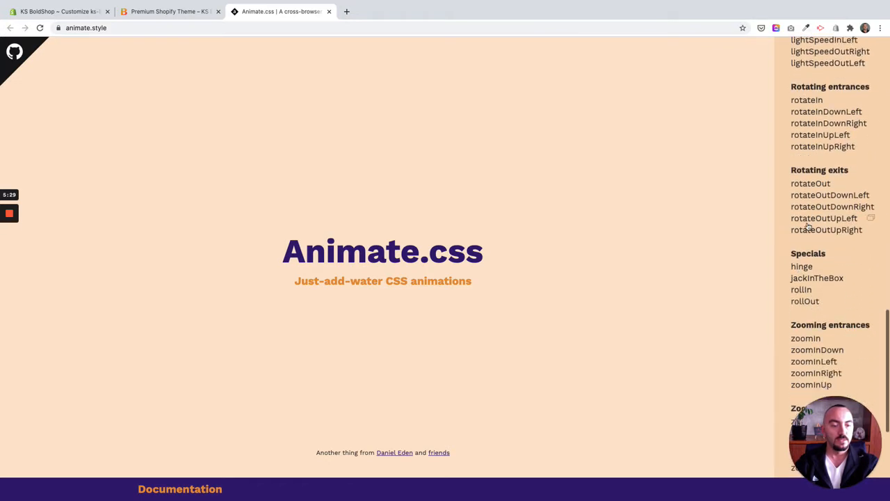
# Preview the hinge and rollIn animations on Animate.css and look over the zooming and sliding groups.
pyautogui.click(807, 268)
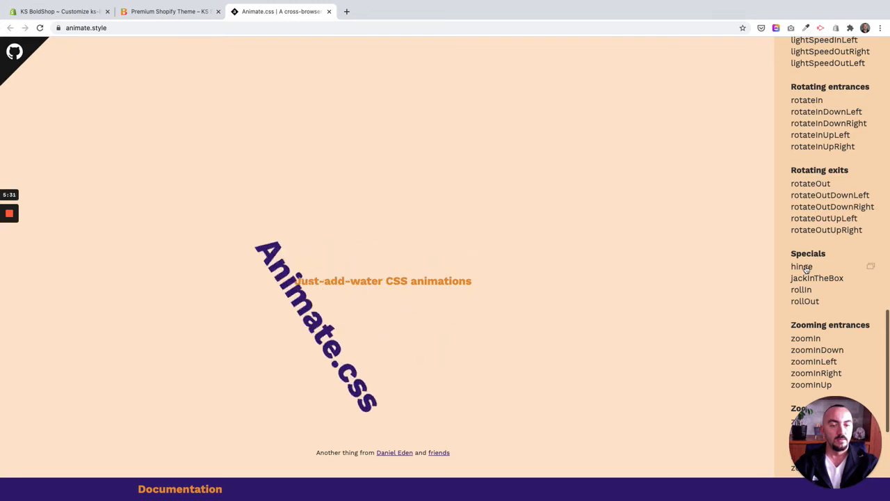
pyautogui.click(807, 290)
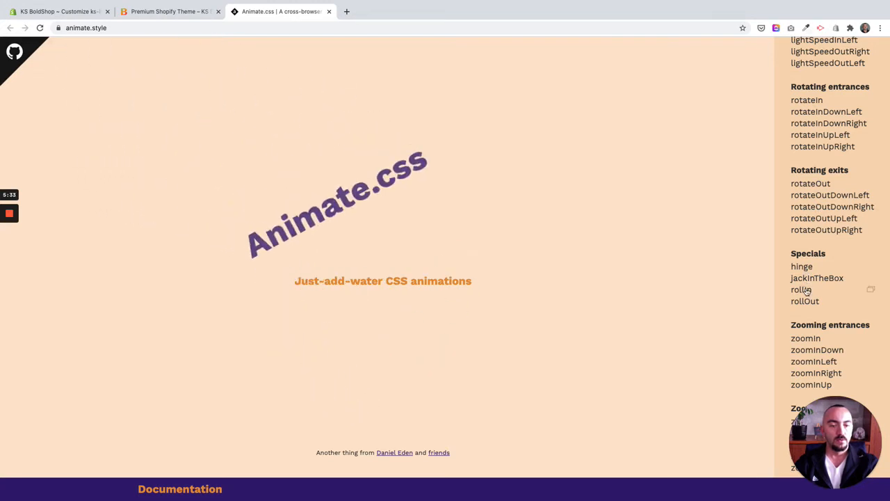
pyautogui.scroll(-1, 807, 296)
pyautogui.scroll(2, 807, 271)
pyautogui.scroll(-3, 806, 268)
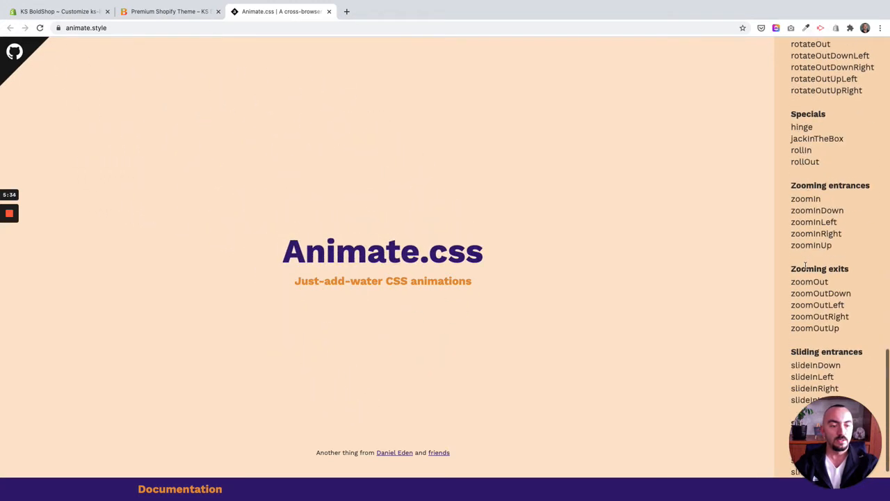
pyautogui.scroll(1, 810, 279)
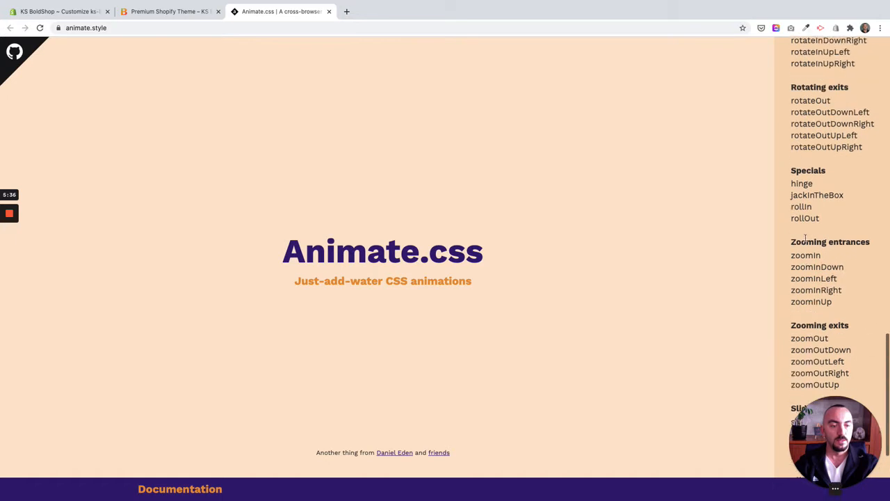
pyautogui.scroll(2, 805, 209)
pyautogui.scroll(-1, 804, 207)
pyautogui.scroll(-2, 805, 207)
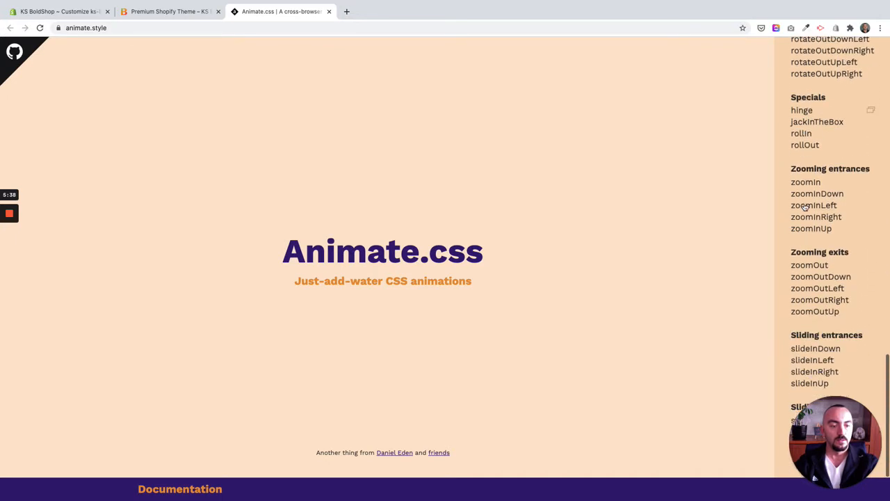
# Preview the Lightspeed animations on Animate.css, including lightSpeedOutRight and lightSpeedInRight.
pyautogui.scroll(4, 805, 207)
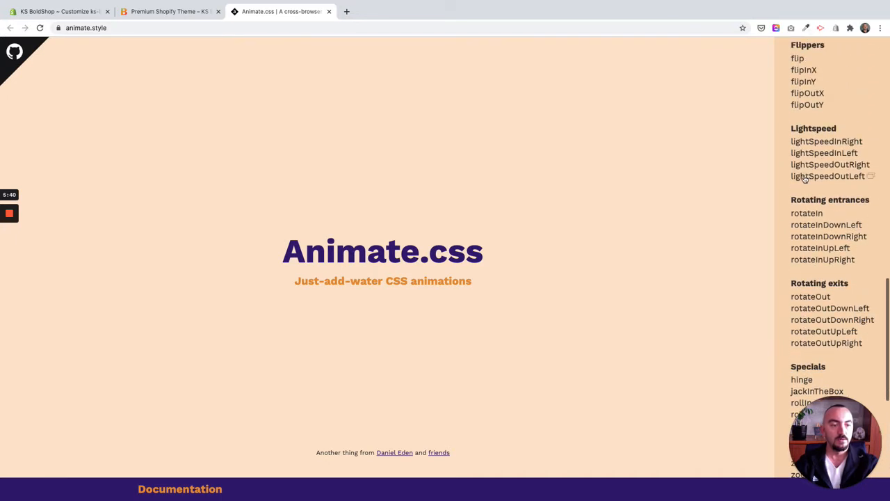
pyautogui.click(830, 153)
pyautogui.click(828, 165)
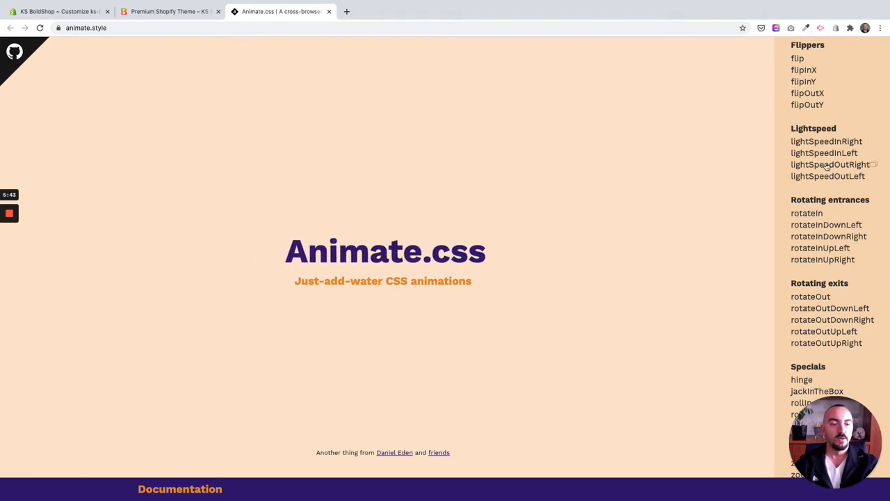
pyautogui.click(833, 142)
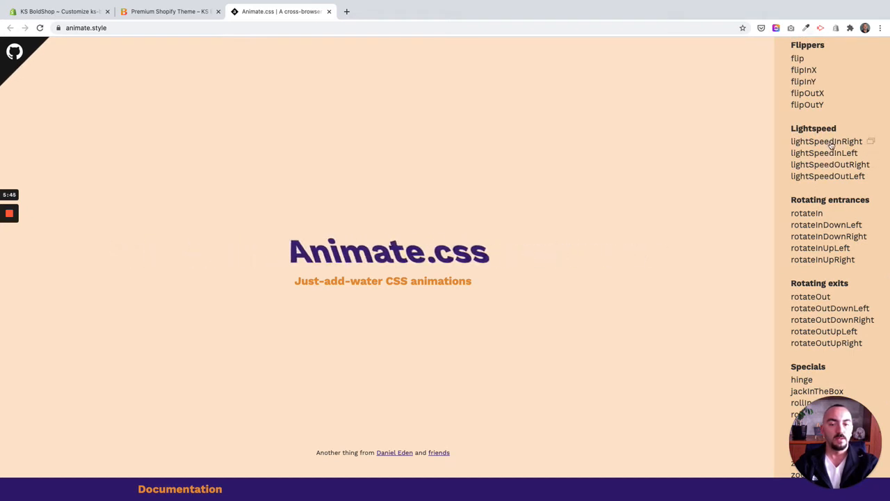
pyautogui.click(860, 152)
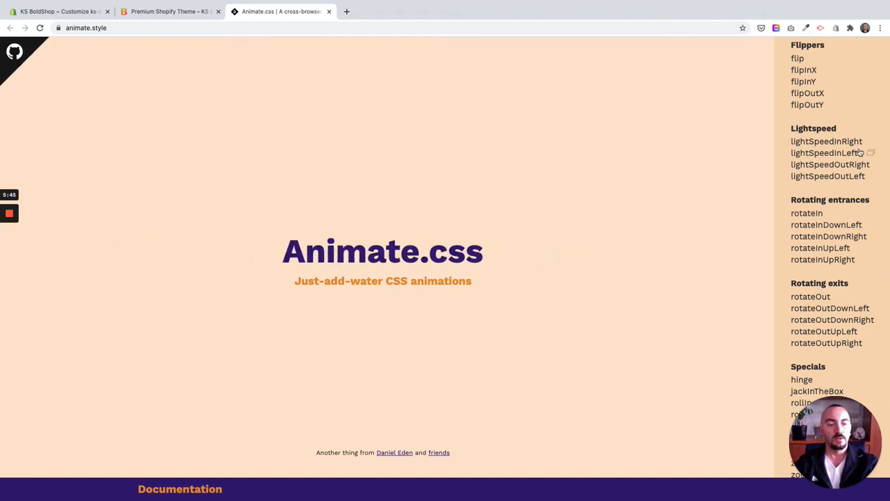
# In the theme editor, set the Featured Content section's animate class to animate__lightSpeedInRight and save the theme.
pyautogui.click(170, 12)
pyautogui.click(83, 12)
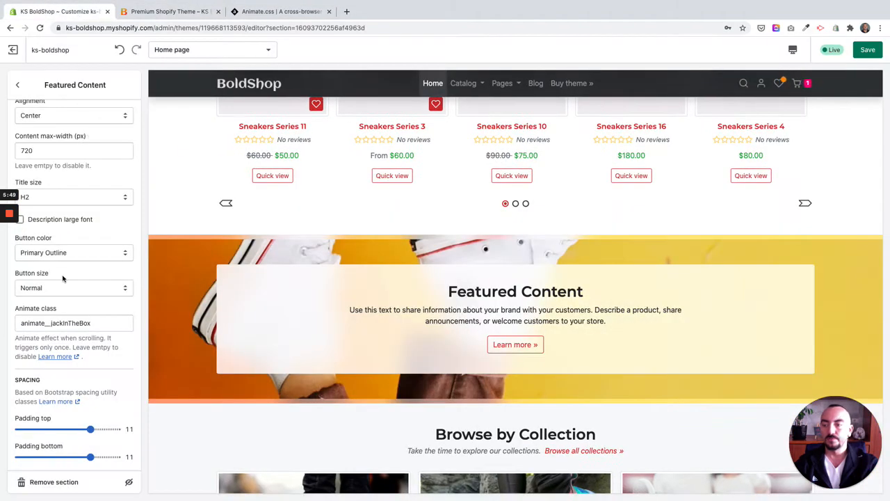
pyautogui.doubleClick(69, 323)
pyautogui.write('animate__lightSpeedInRight')
pyautogui.click(866, 50)
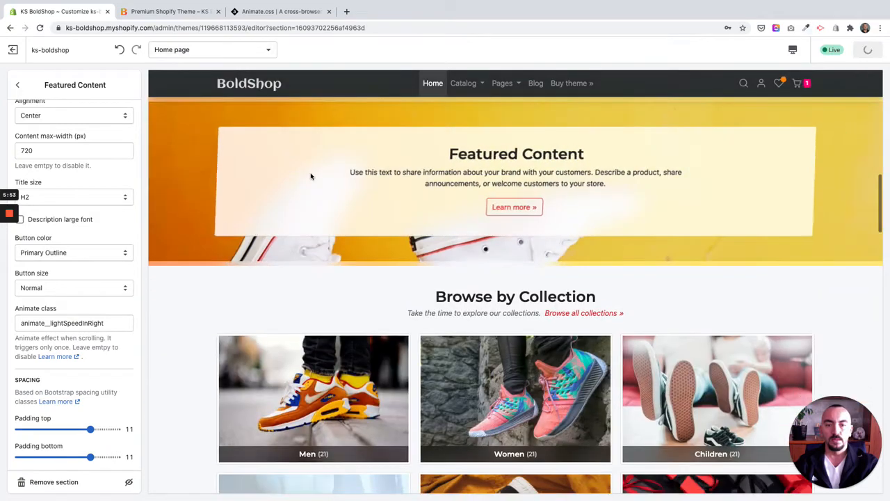
# Reload the storefront home page and check the new entrance animation on the Featured Content section.
pyautogui.scroll(1, 310, 173)
pyautogui.click(167, 11)
pyautogui.press('super+r')
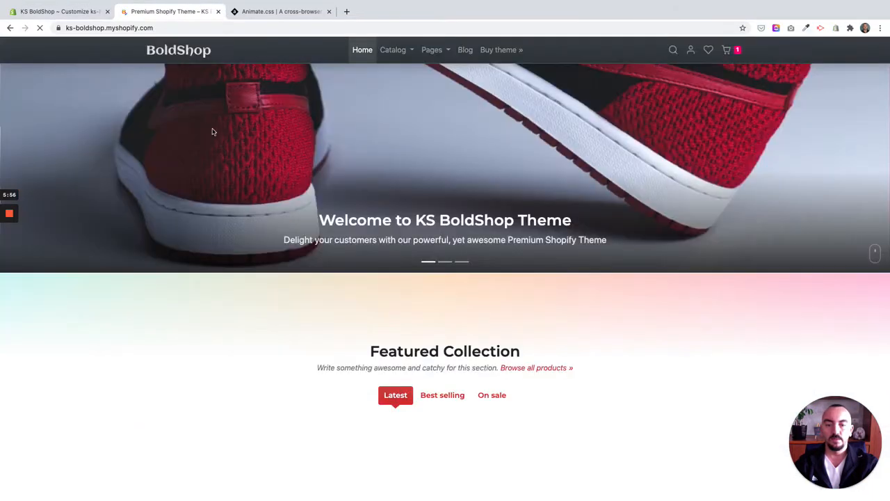
pyautogui.scroll(-3, 213, 131)
pyautogui.scroll(-4, 212, 131)
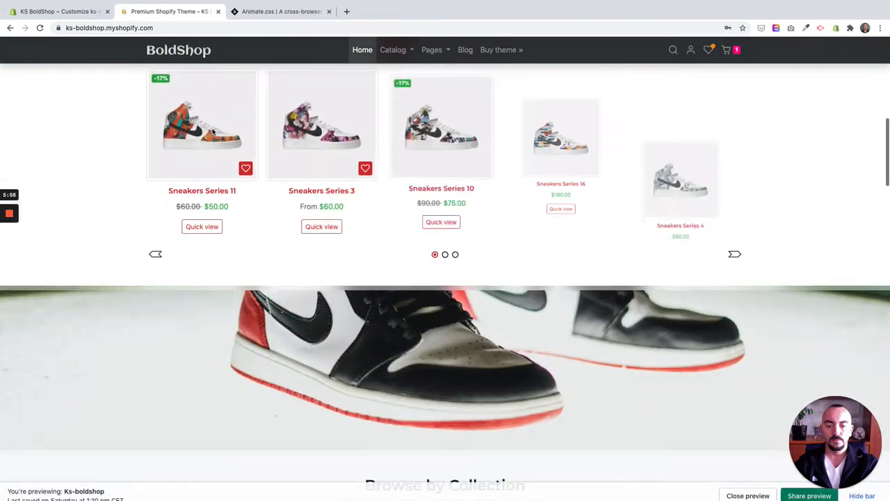
pyautogui.press('super+r')
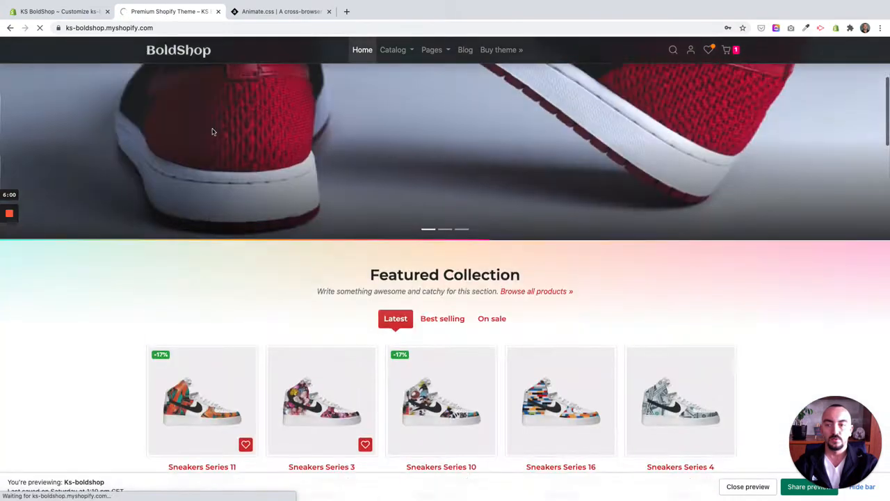
pyautogui.scroll(-5, 213, 131)
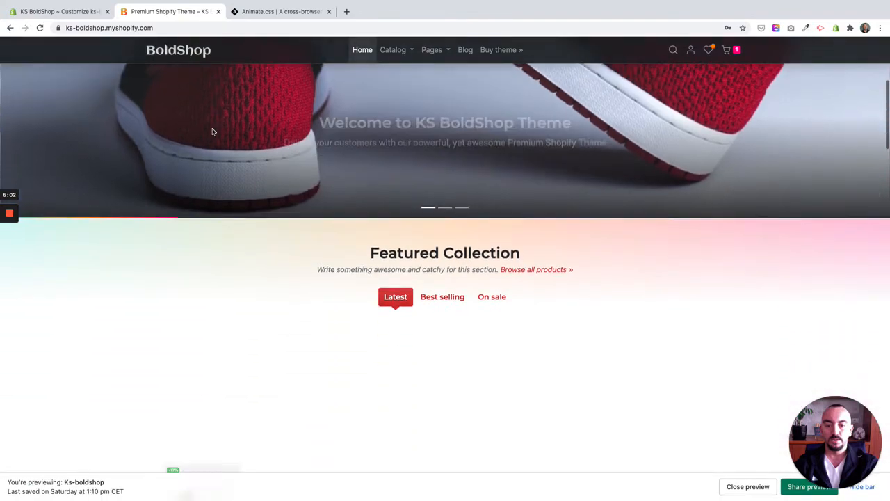
pyautogui.scroll(-3, 213, 131)
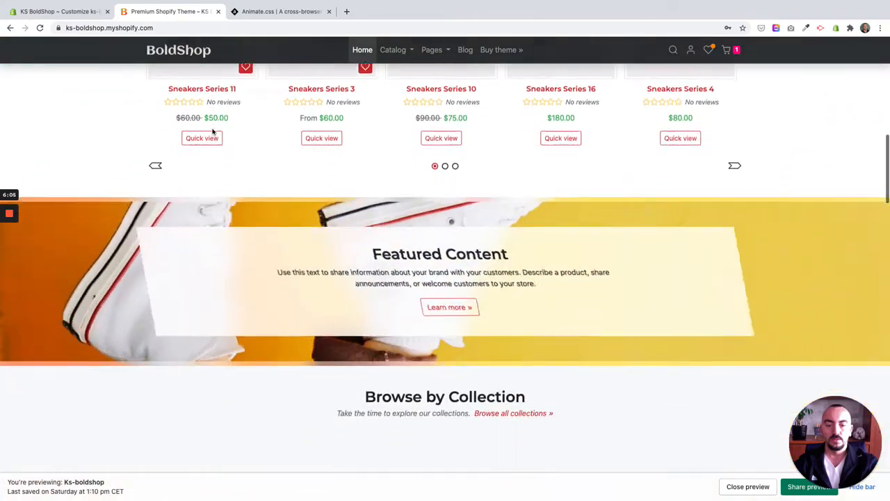
# In the theme editor, set the Featured Content section's animate class to animate__jackInTheBox and check the entrance animation in the preview.
pyautogui.scroll(1, 212, 131)
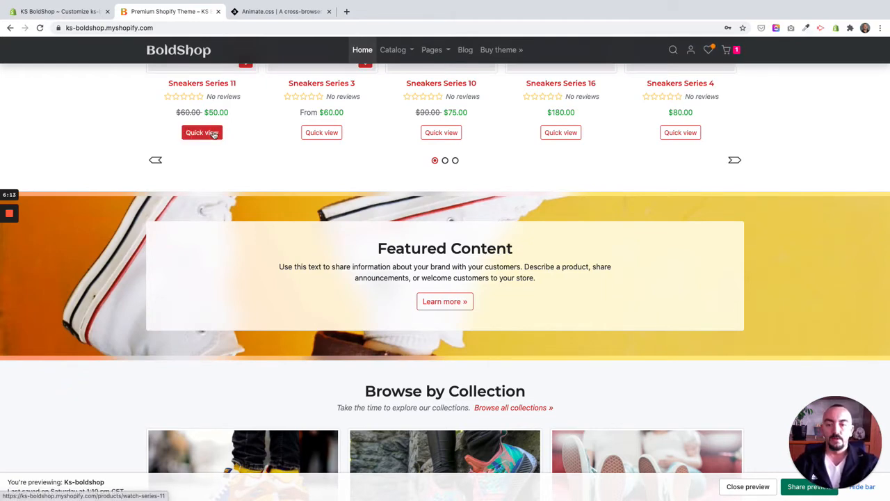
pyautogui.click(94, 16)
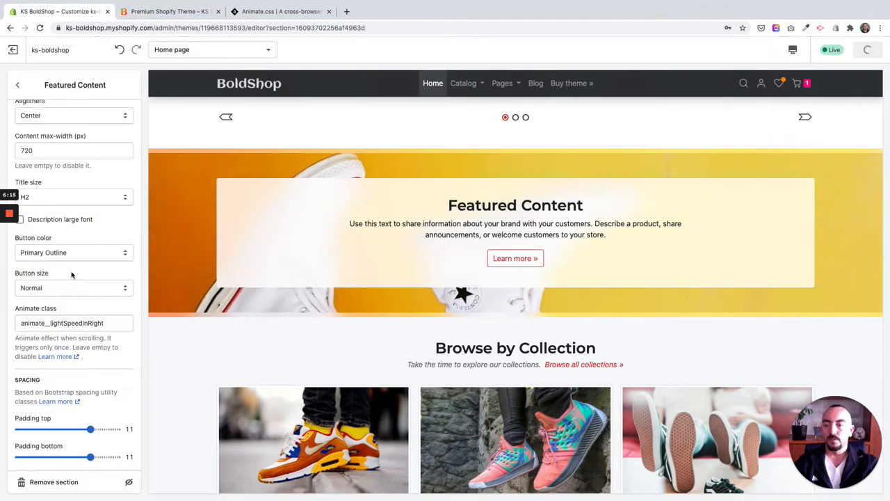
pyautogui.hotkey('shift', 'End')
pyautogui.write('jac')
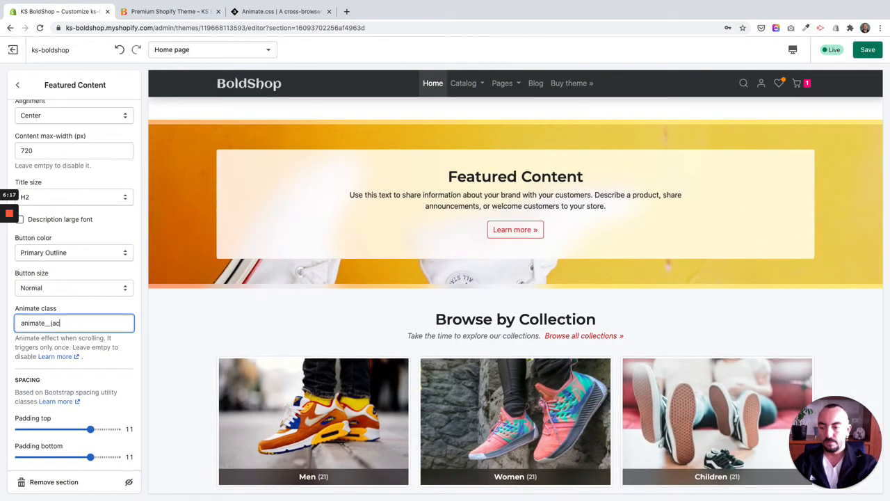
pyautogui.write('kInTheBox')
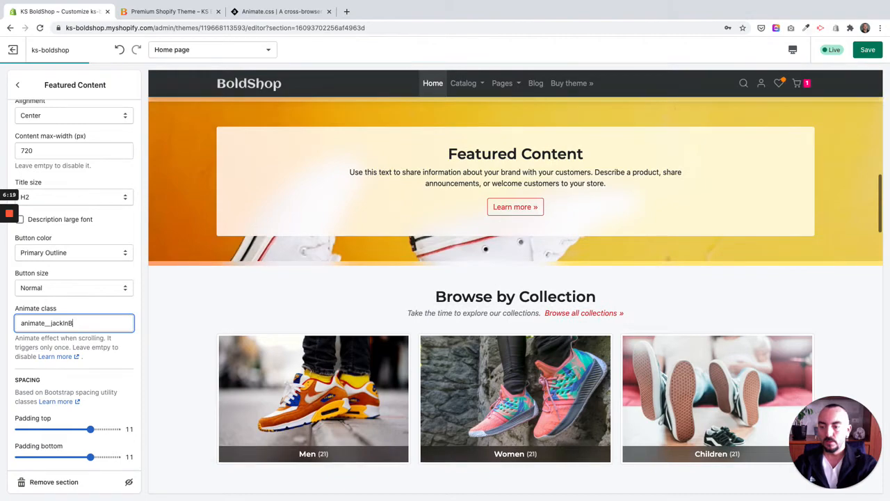
pyautogui.click(550, 240)
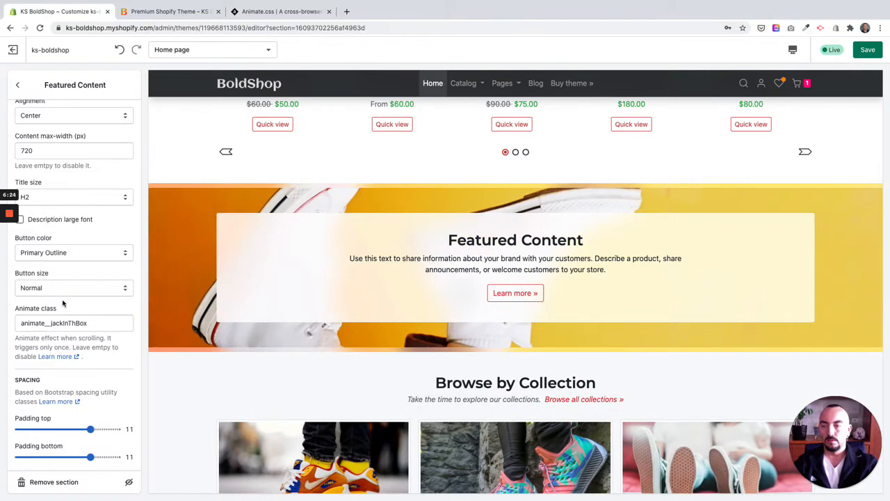
pyautogui.click(73, 322)
pyautogui.click(222, 276)
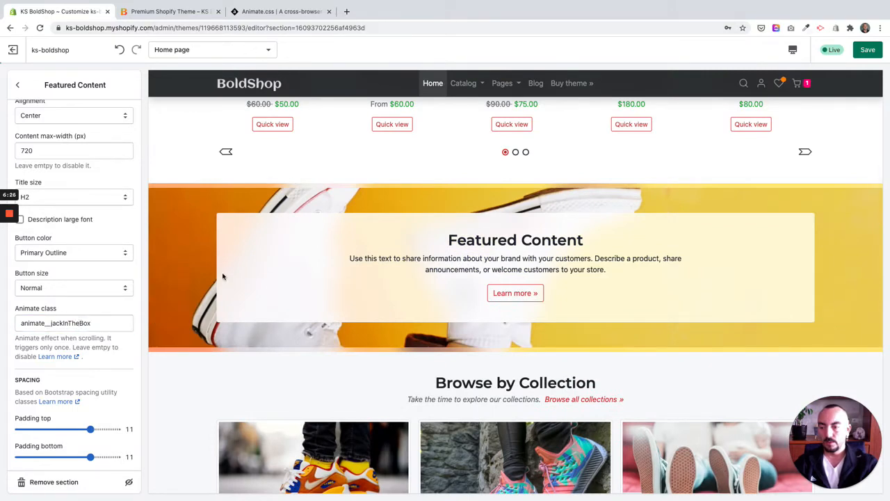
pyautogui.scroll(-1, 224, 272)
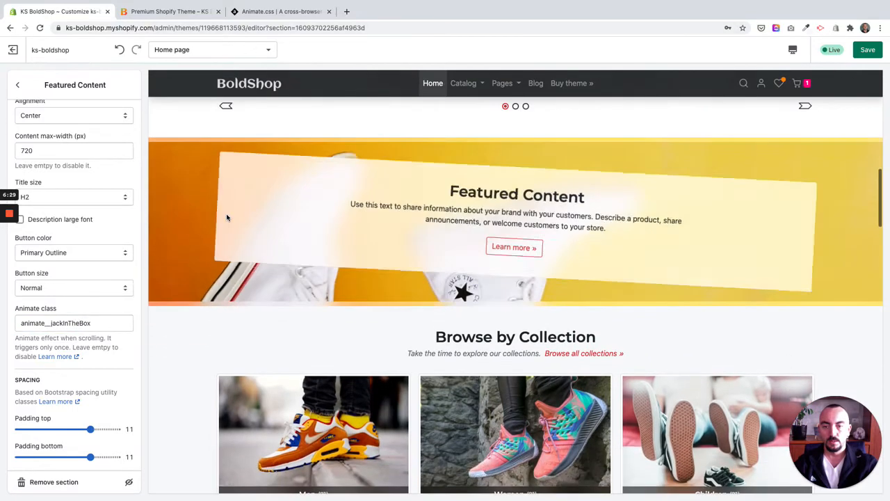
pyautogui.scroll(-1, 44, 351)
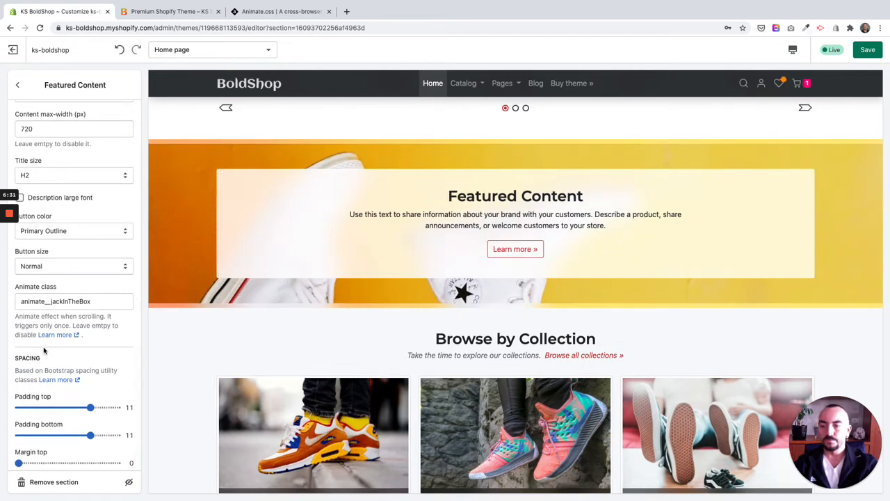
# Try a top padding of 7 on the Featured Content section, restore it to 11 and look over the section.
pyautogui.scroll(-1, 46, 350)
pyautogui.scroll(-1, 86, 361)
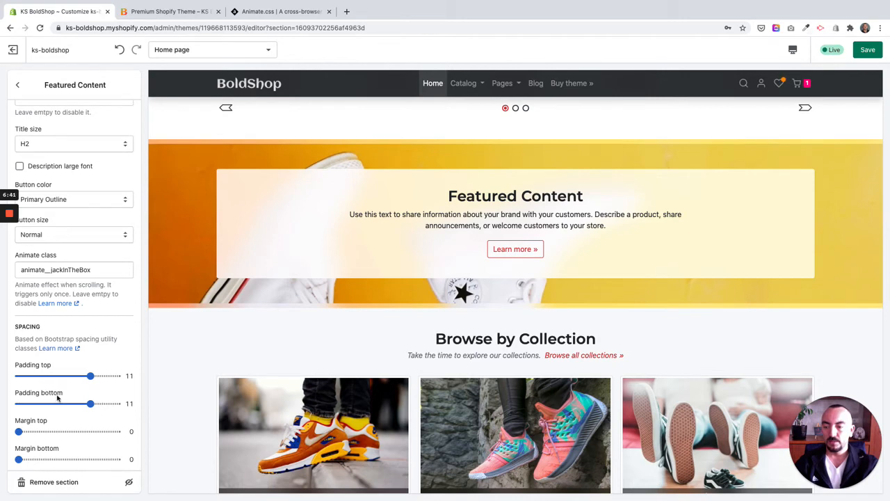
pyautogui.scroll(1, 491, 203)
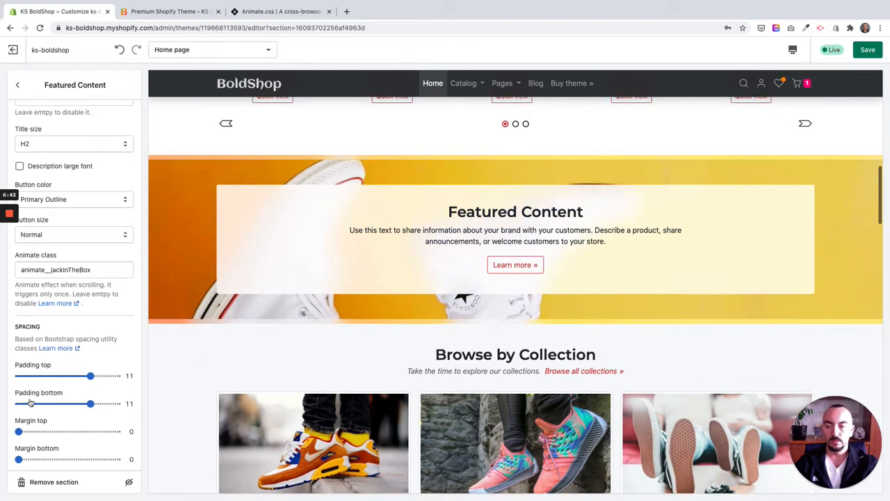
pyautogui.moveTo(91, 375); pyautogui.dragTo(64, 376)
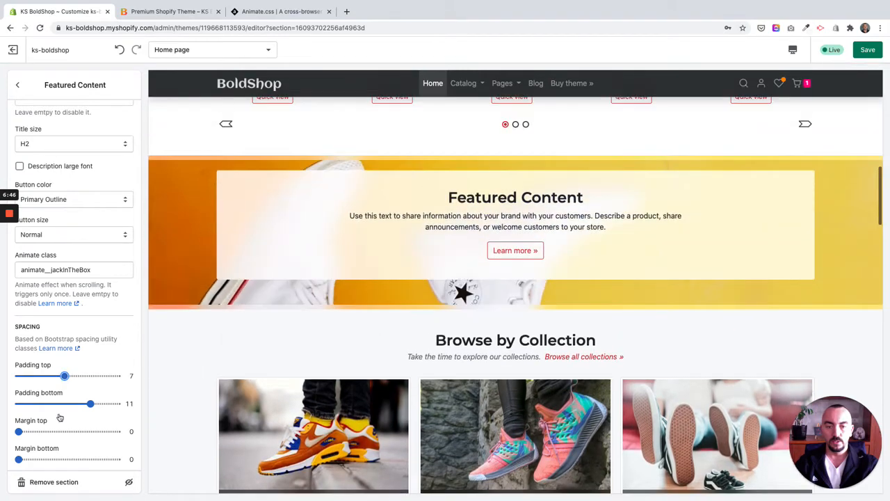
pyautogui.moveTo(64, 376); pyautogui.dragTo(97, 376)
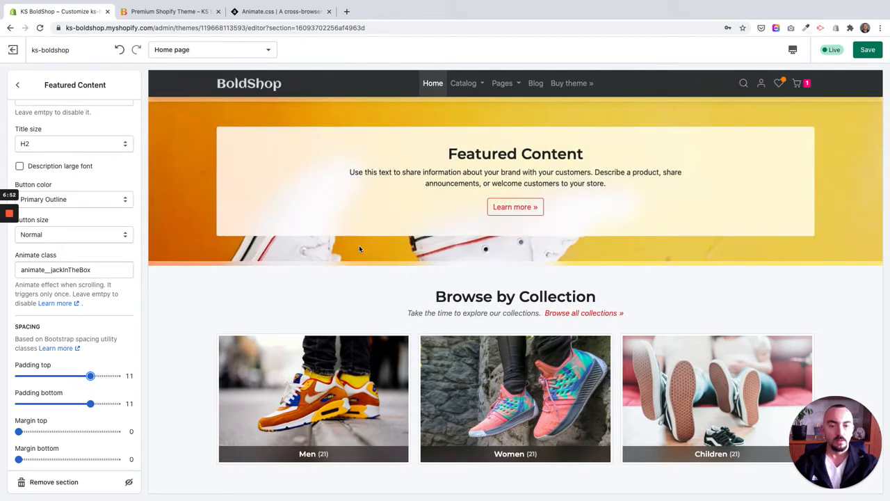
pyautogui.scroll(2, 359, 248)
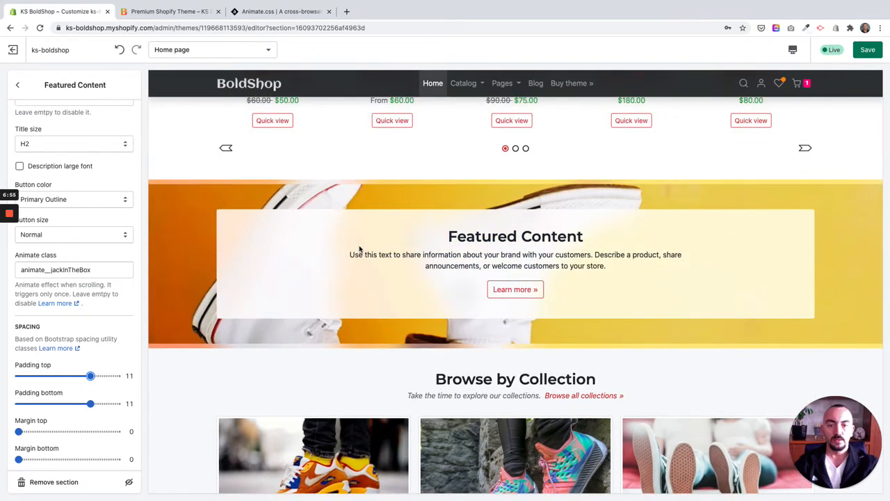
pyautogui.scroll(3, 359, 248)
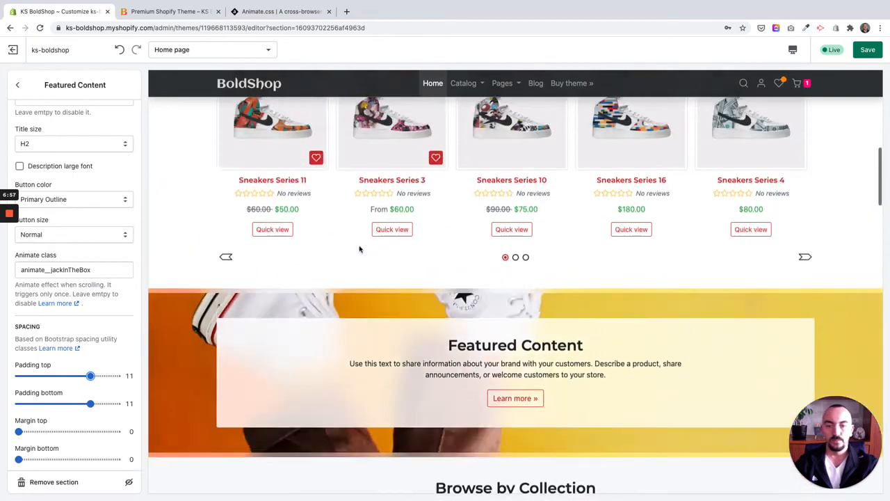
pyautogui.scroll(-1, 359, 248)
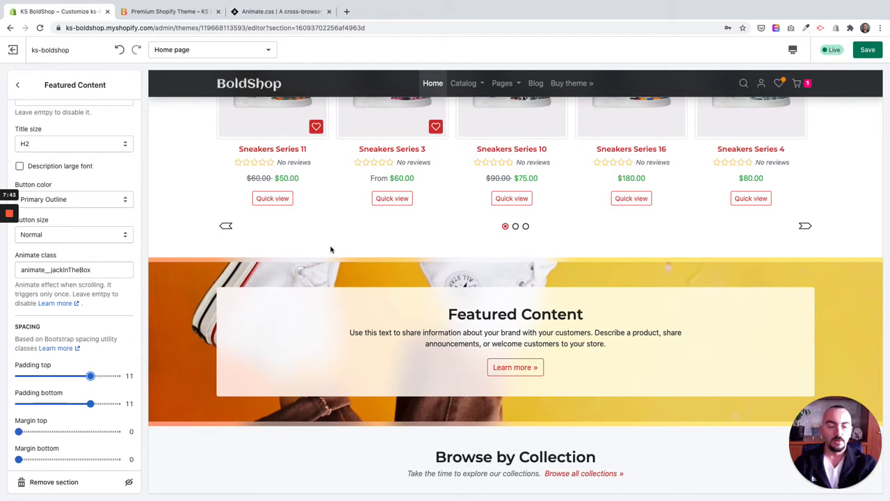
# Return to the home page section list and open the Customer Testimonials section's settings.
pyautogui.click(18, 85)
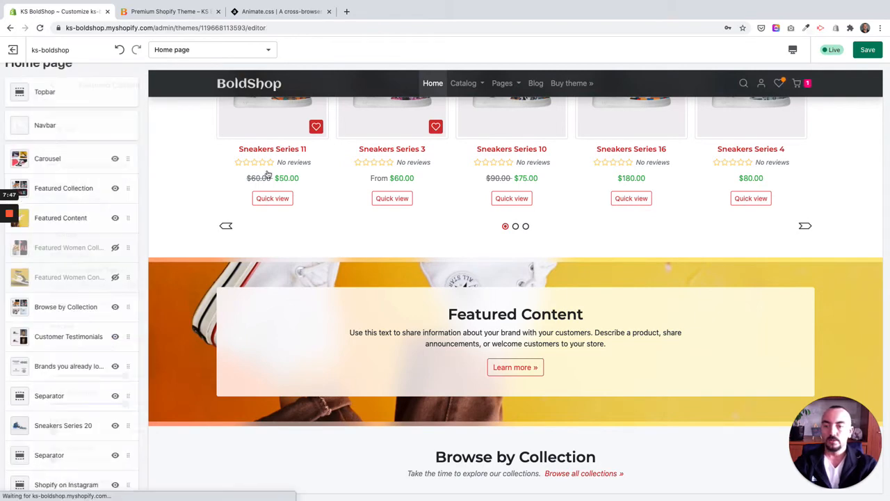
pyautogui.scroll(-2, 265, 223)
pyautogui.scroll(-6, 265, 223)
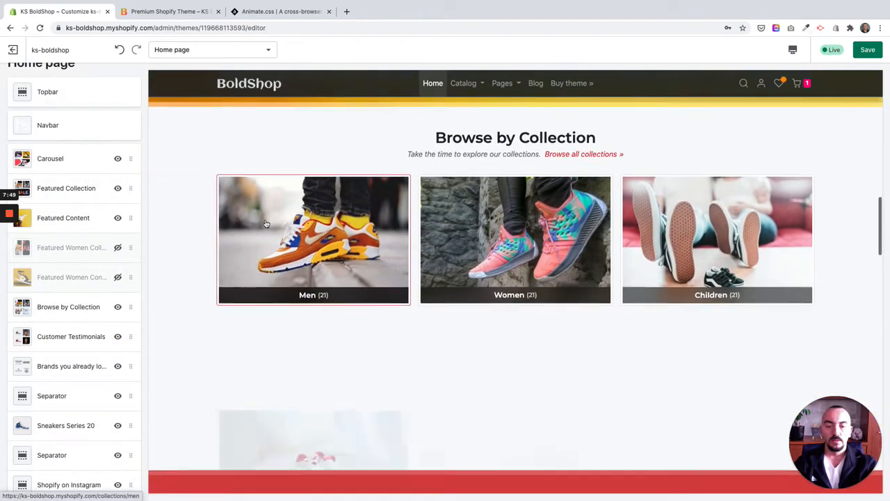
pyautogui.scroll(-1, 265, 222)
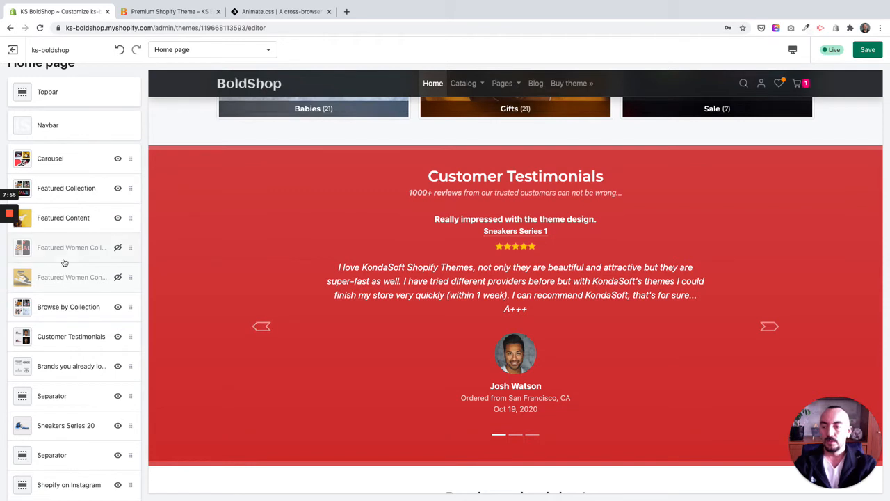
pyautogui.scroll(-1, 66, 292)
pyautogui.click(61, 315)
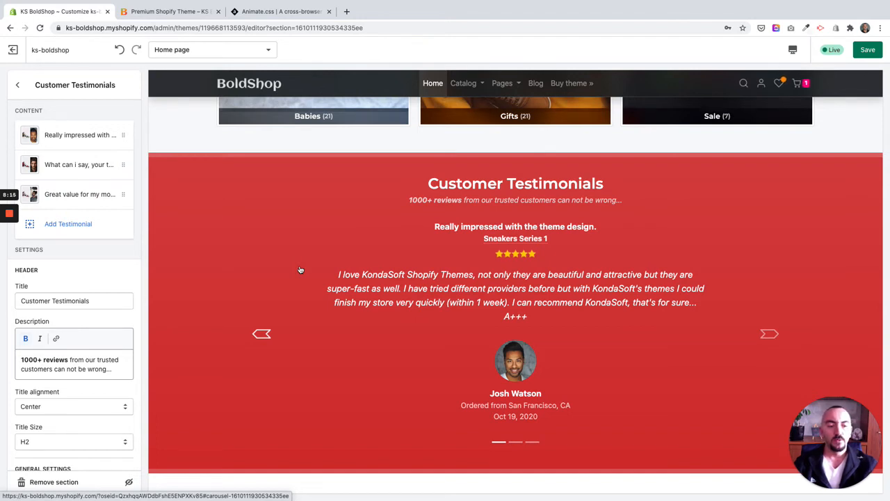
# Go back and forth through the testimonials in the preview carousel to check the slide transitions.
pyautogui.click(268, 335)
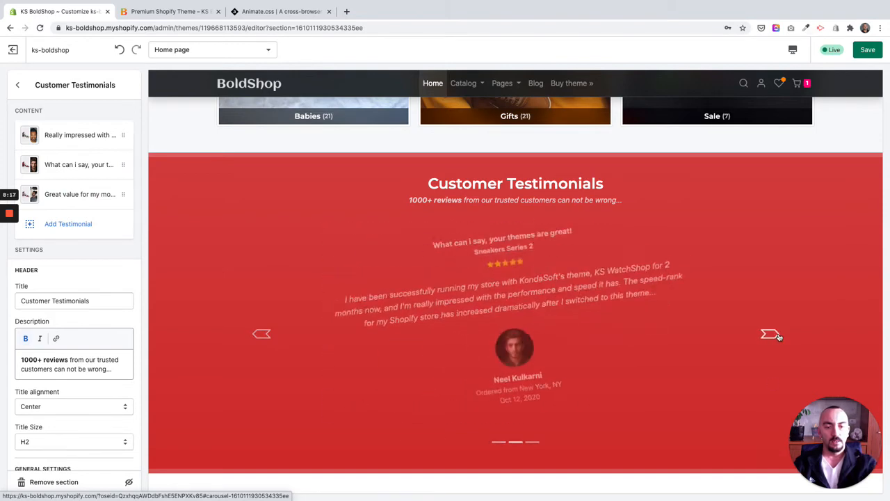
pyautogui.click(271, 336)
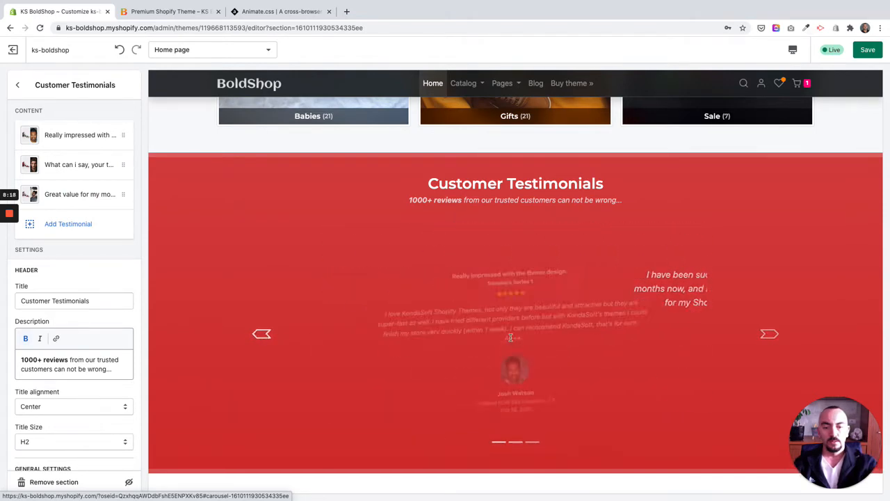
pyautogui.click(769, 337)
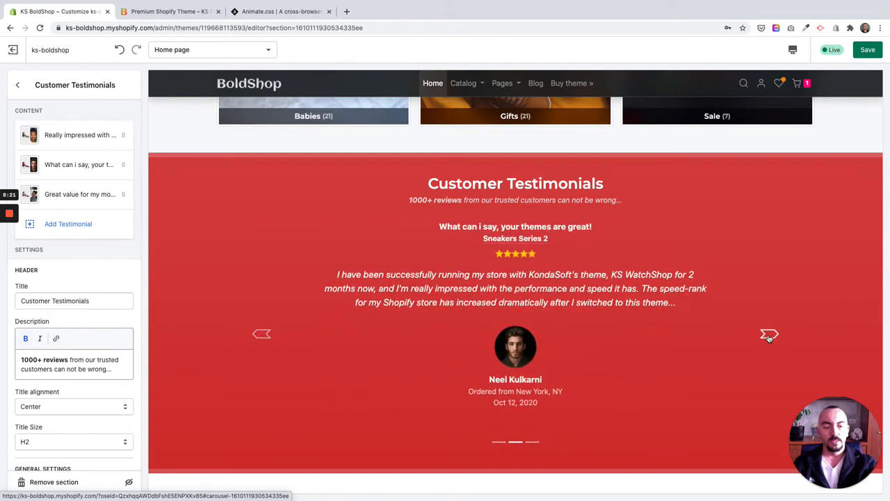
pyautogui.click(769, 338)
pyautogui.click(257, 335)
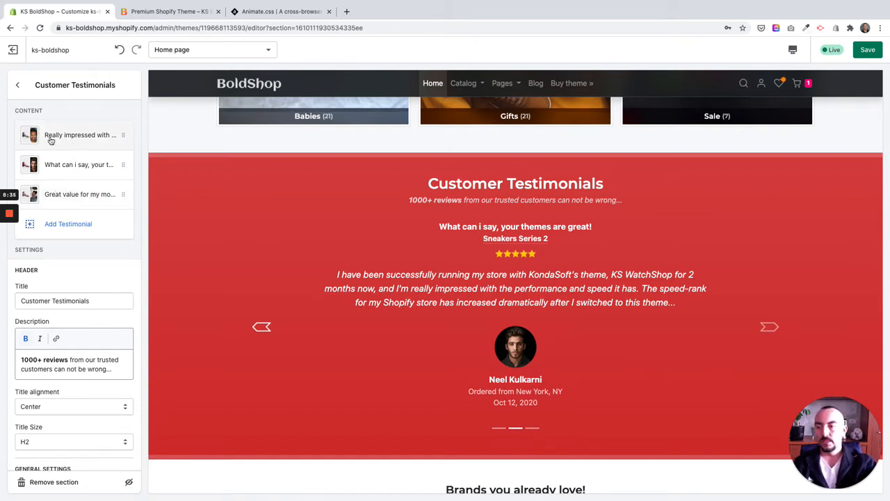
# Open the "Really impressed with the theme design." testimonial and compare its product, text, date, customer and photo fields with the preview.
pyautogui.scroll(1, 276, 237)
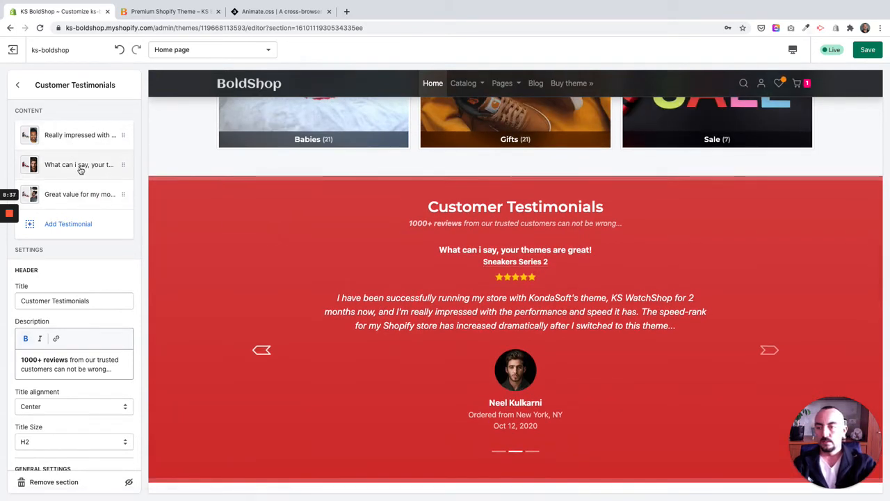
pyautogui.click(69, 139)
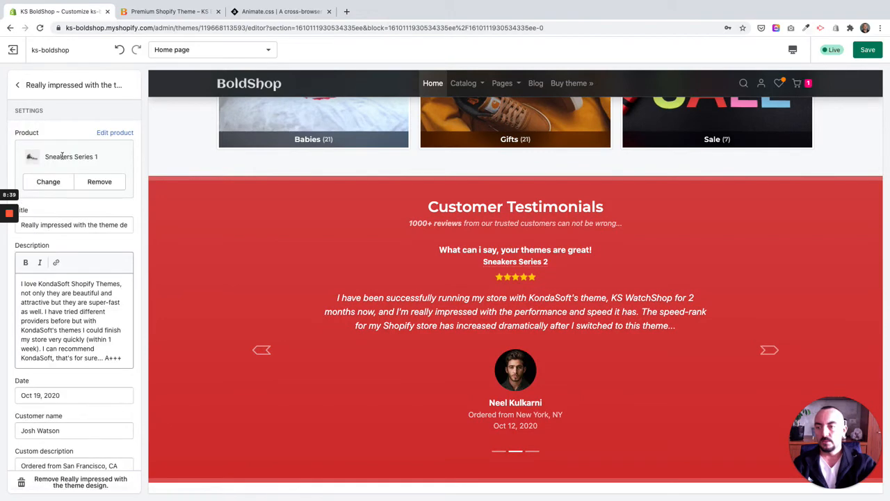
pyautogui.scroll(-3, 62, 156)
pyautogui.scroll(3, 35, 125)
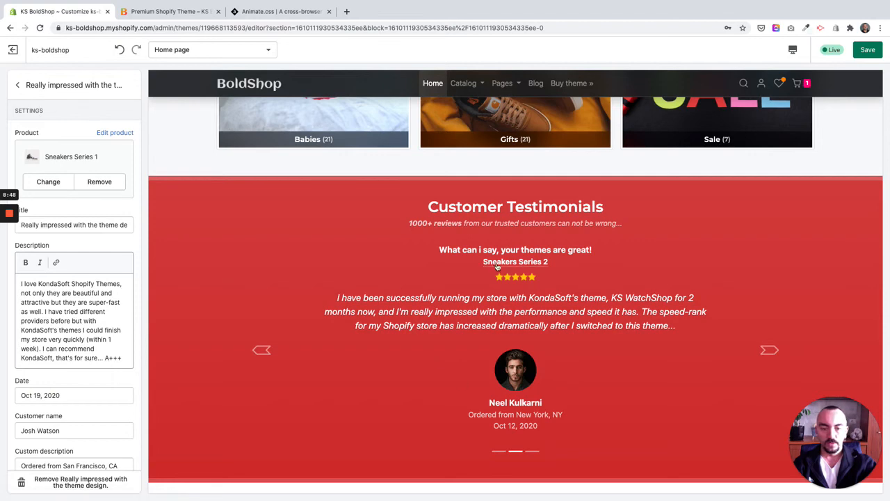
pyautogui.moveTo(549, 263); pyautogui.dragTo(493, 264)
pyautogui.click(503, 454)
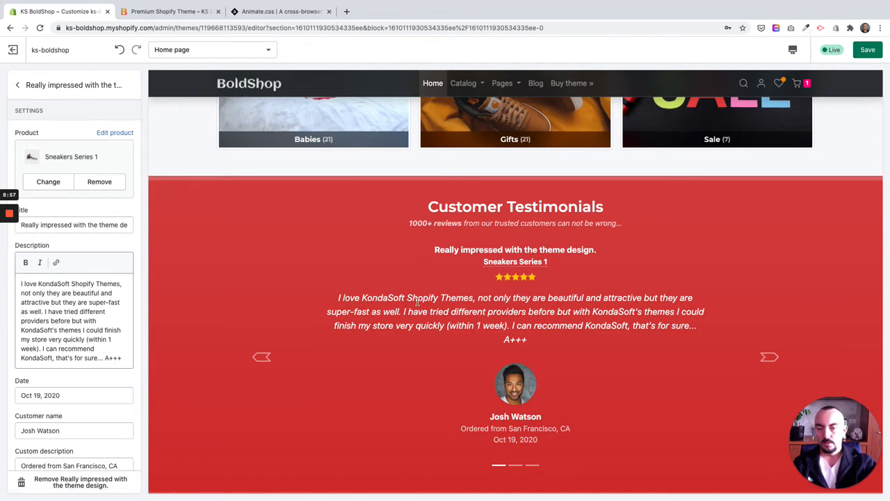
pyautogui.scroll(-4, 435, 305)
pyautogui.scroll(-1, 115, 345)
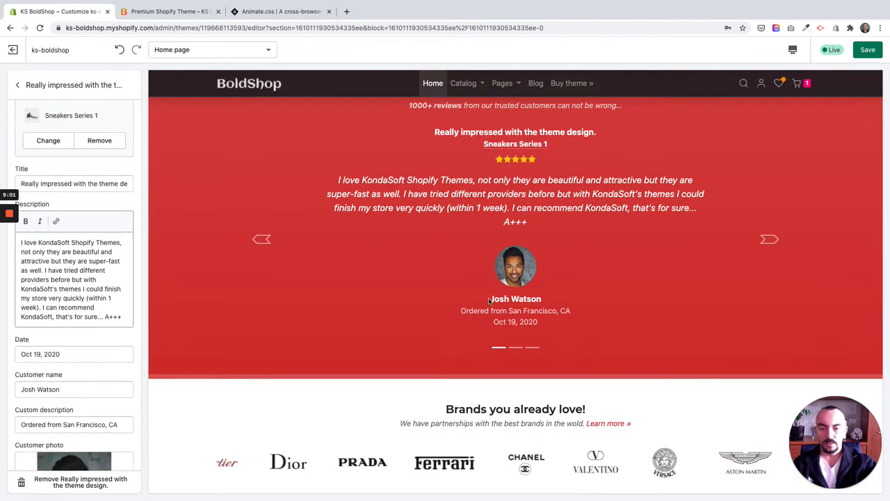
pyautogui.scroll(-2, 114, 362)
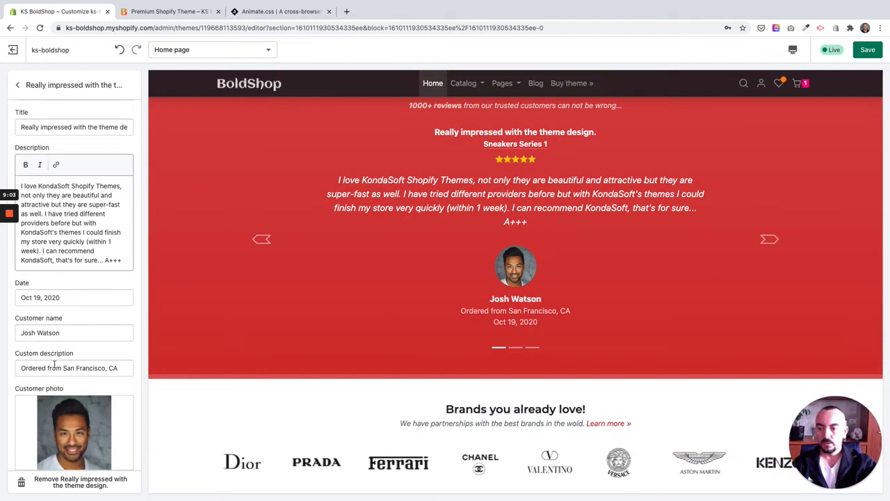
pyautogui.scroll(-1, 109, 414)
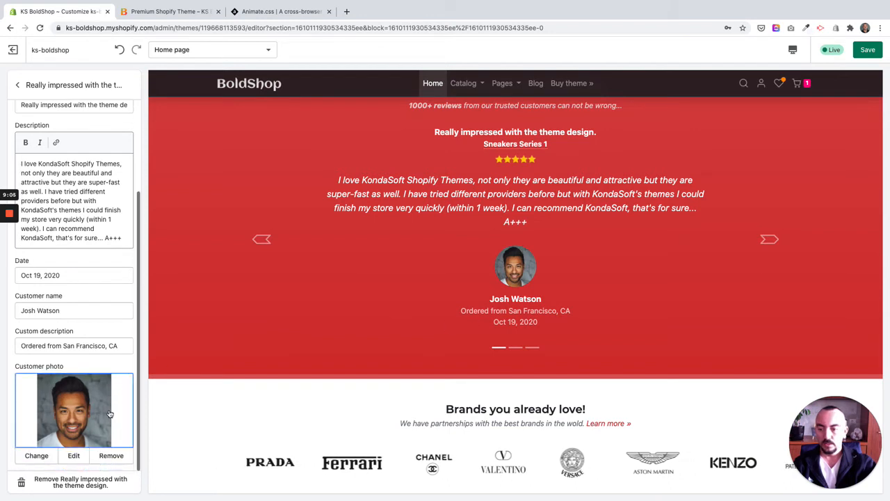
pyautogui.scroll(4, 109, 414)
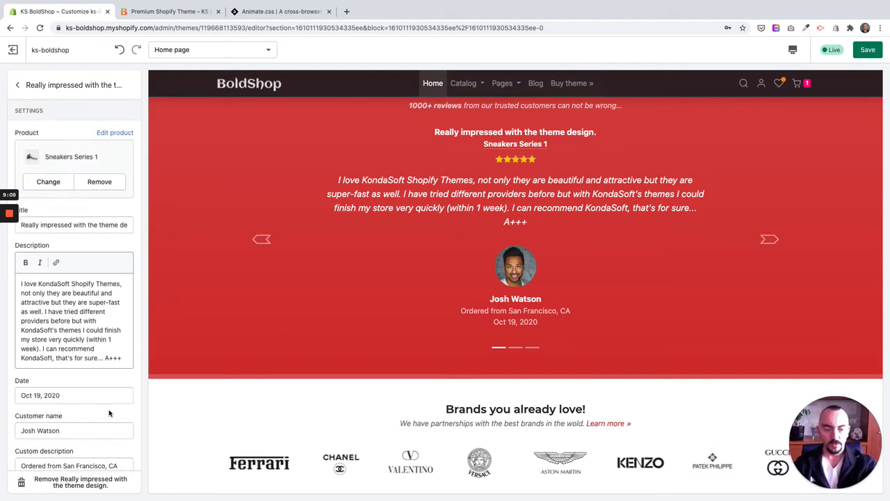
# Try the testimonial without a date, and restore the date to Oct 19, 2020.
pyautogui.scroll(-2, 55, 341)
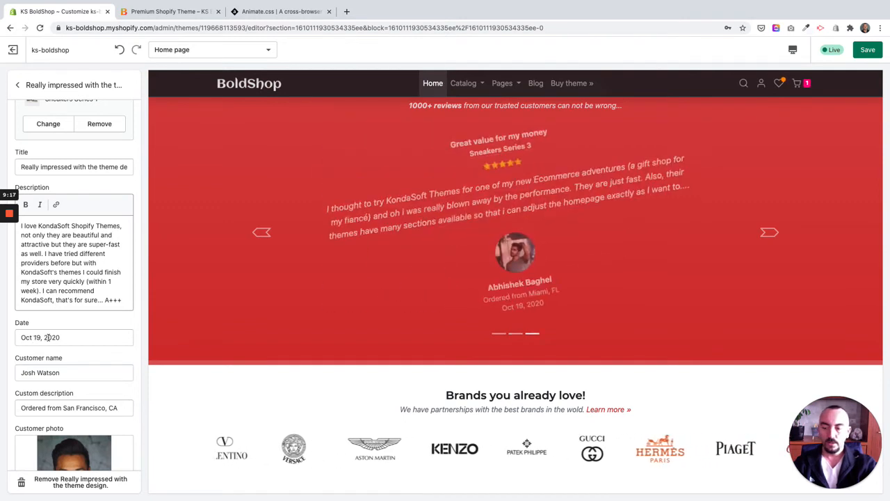
pyautogui.doubleClick(46, 337)
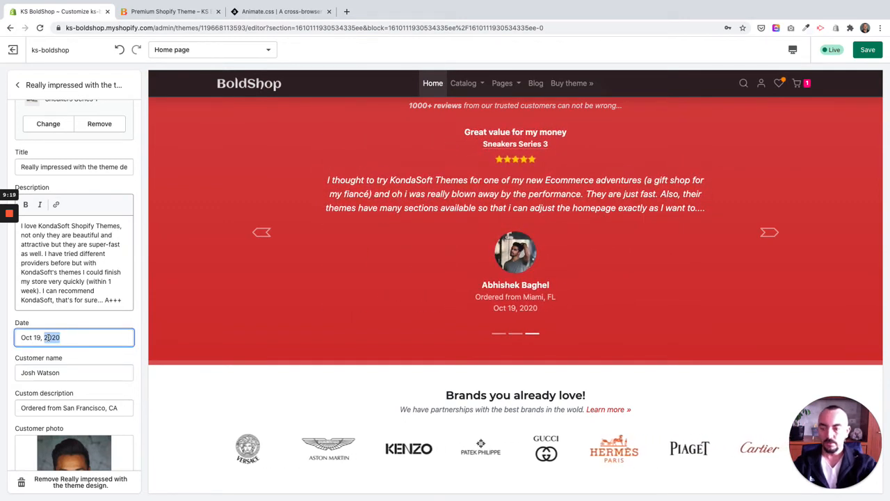
pyautogui.press('super+a')
pyautogui.press('super+c')
pyautogui.press('BackSpace')
pyautogui.click(244, 314)
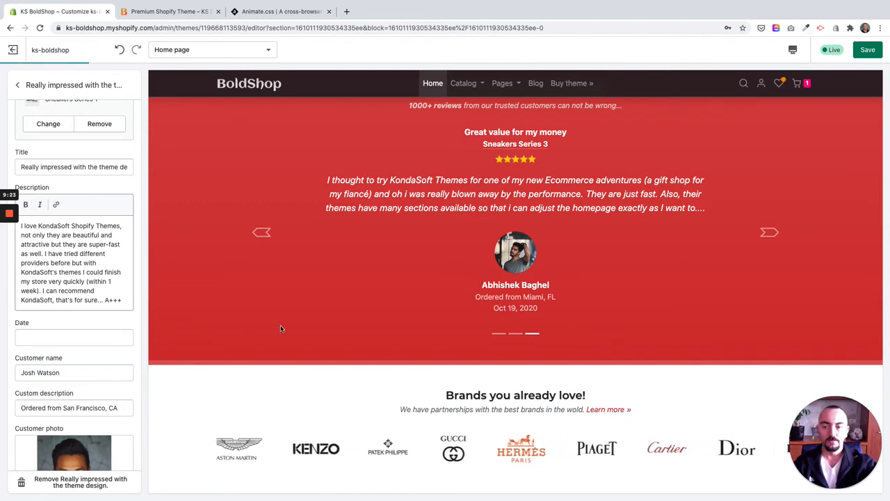
pyautogui.click(121, 334)
pyautogui.press('super+v')
pyautogui.click(126, 323)
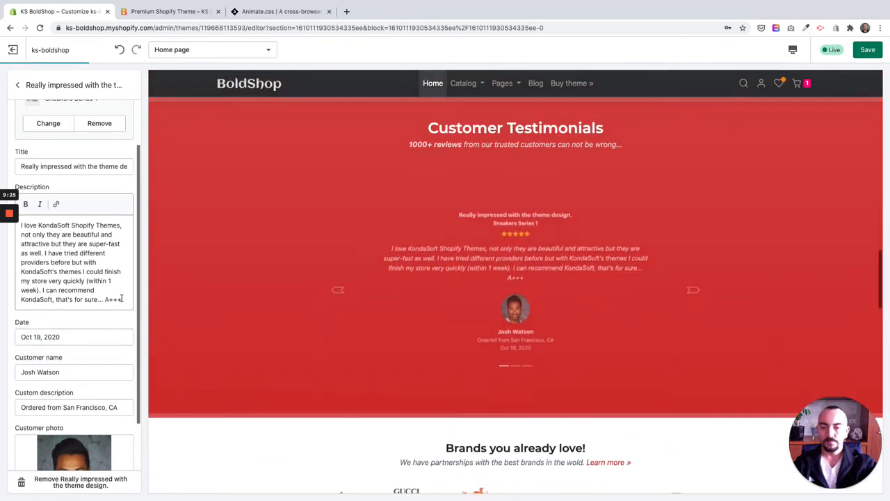
# Return to the Customer Testimonials section and examine its testimonial list and header settings.
pyautogui.click(18, 85)
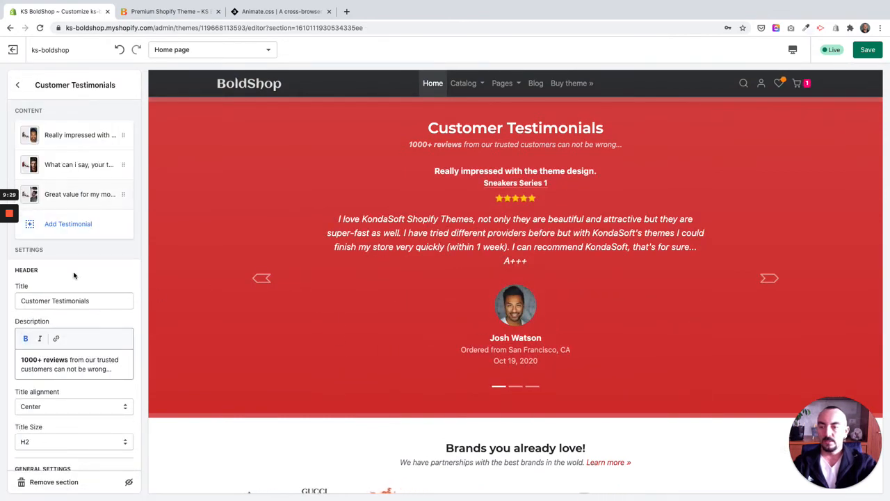
pyautogui.scroll(-1, 73, 273)
pyautogui.scroll(2, 68, 267)
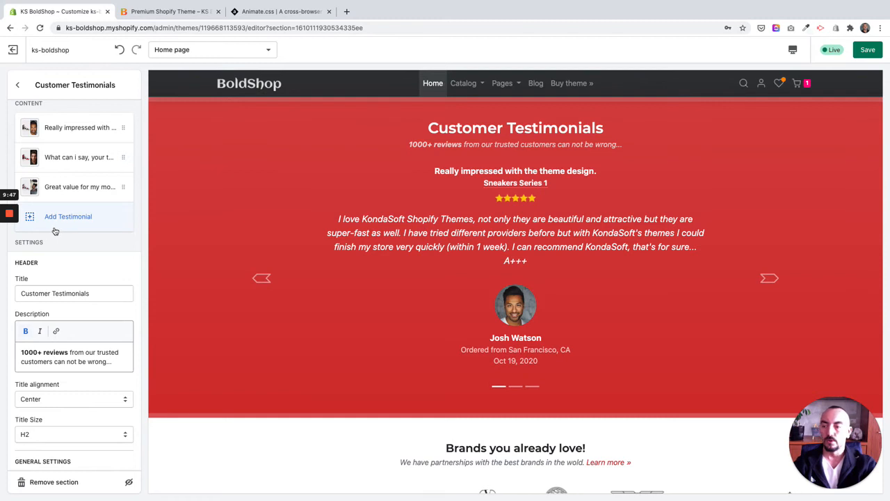
pyautogui.scroll(-1, 54, 230)
pyautogui.scroll(-1, 54, 231)
pyautogui.scroll(1, 69, 231)
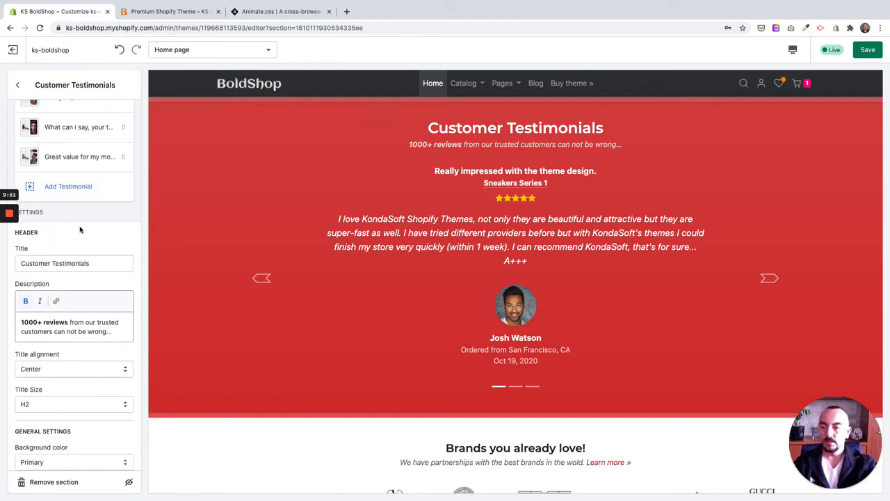
pyautogui.scroll(-1, 74, 238)
pyautogui.scroll(1, 75, 251)
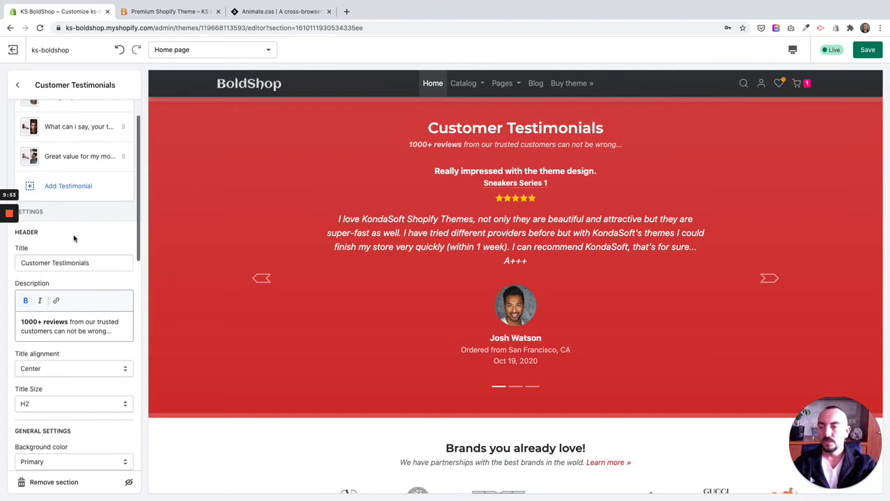
# Check the section header's title and description text and view the available title alignment options.
pyautogui.doubleClick(76, 258)
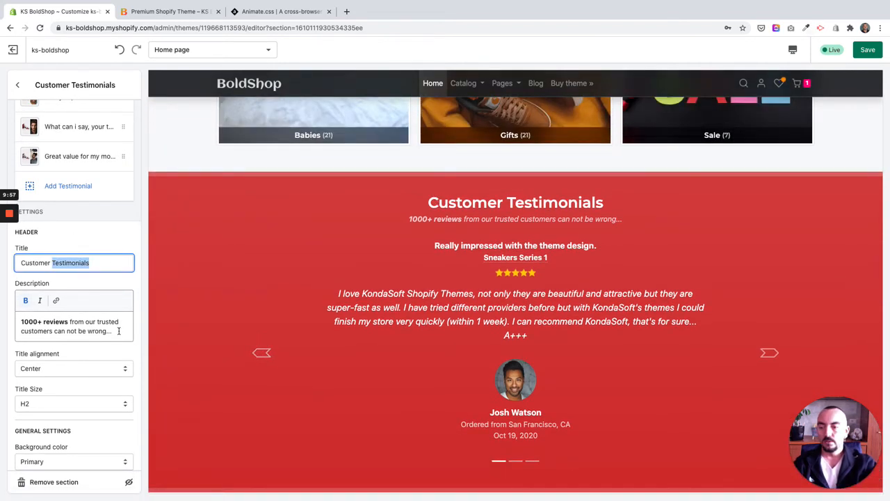
pyautogui.scroll(-3, 51, 336)
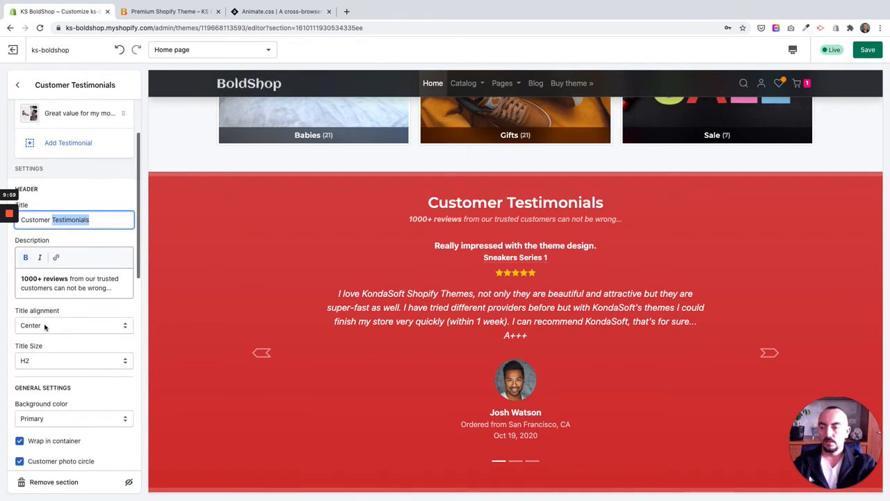
pyautogui.click(40, 323)
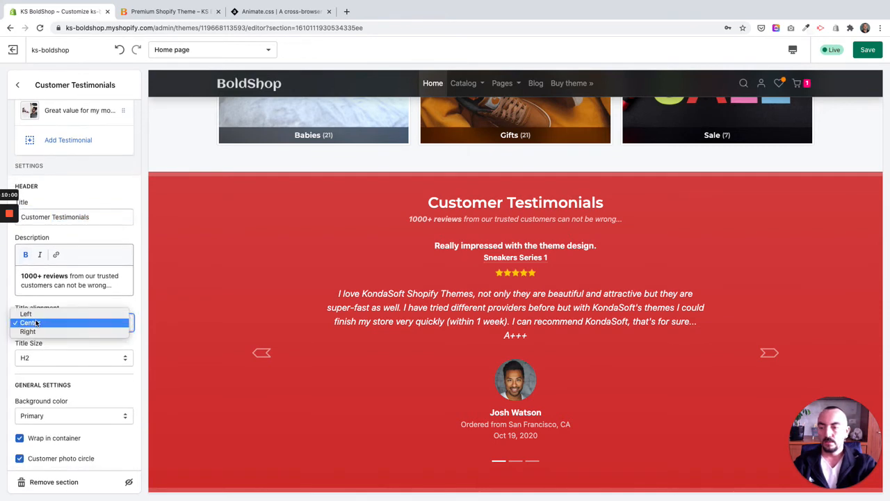
pyautogui.click(5, 306)
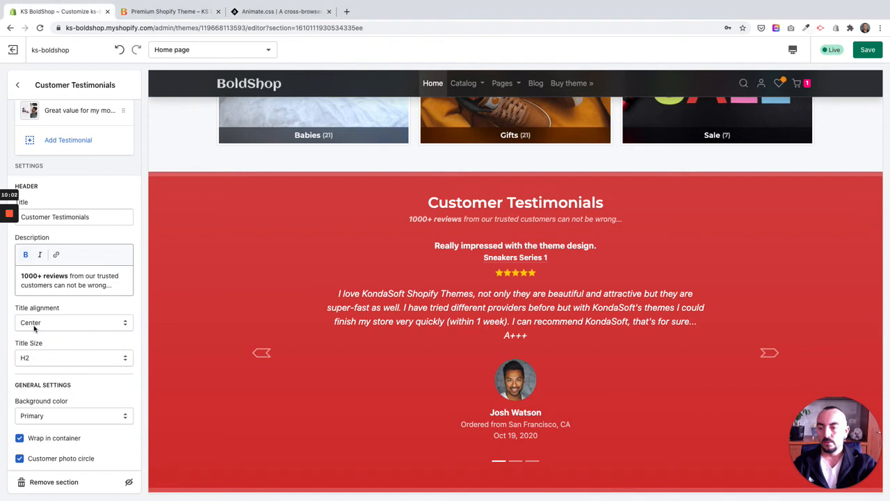
pyautogui.click(32, 324)
pyautogui.click(32, 324)
pyautogui.scroll(-6, 24, 330)
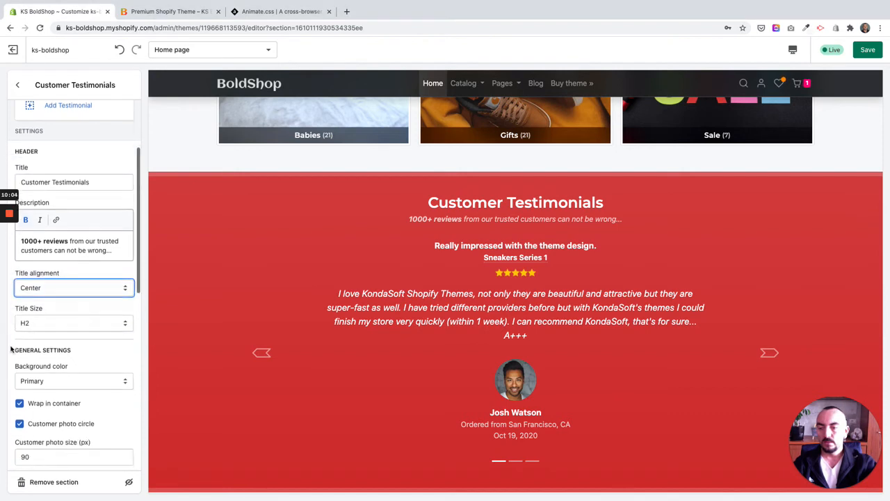
# Try the White background color for the Customer Testimonials section, followed by the Custom gradient.
pyautogui.scroll(-1, 21, 335)
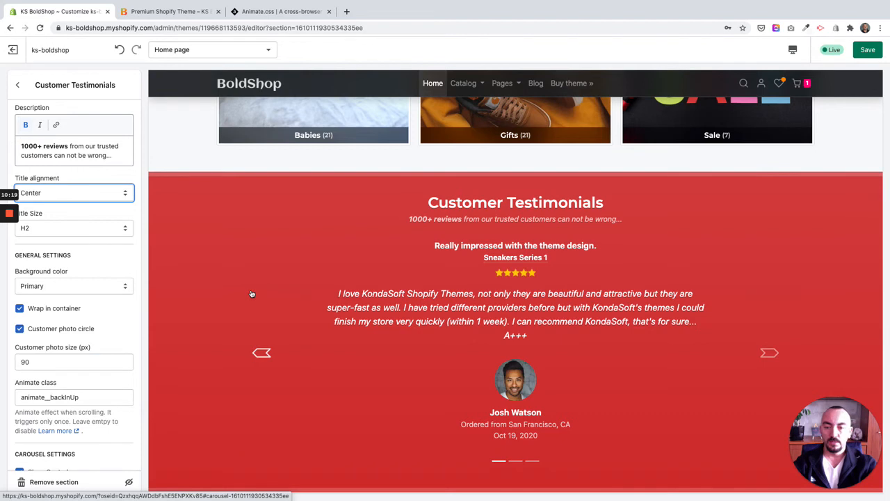
pyautogui.click(70, 285)
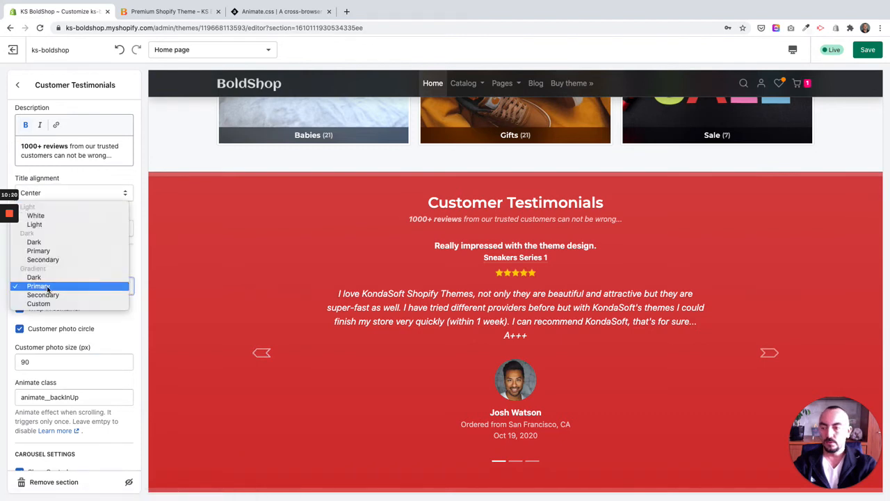
pyautogui.click(42, 215)
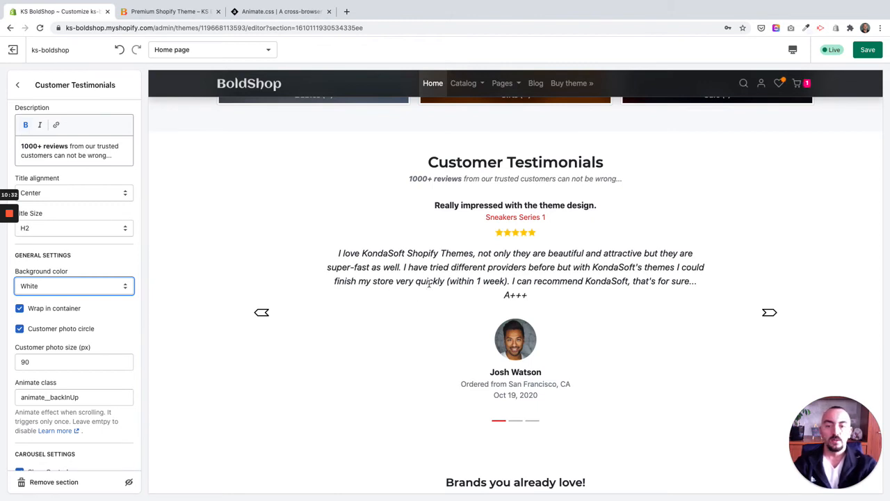
pyautogui.click(73, 288)
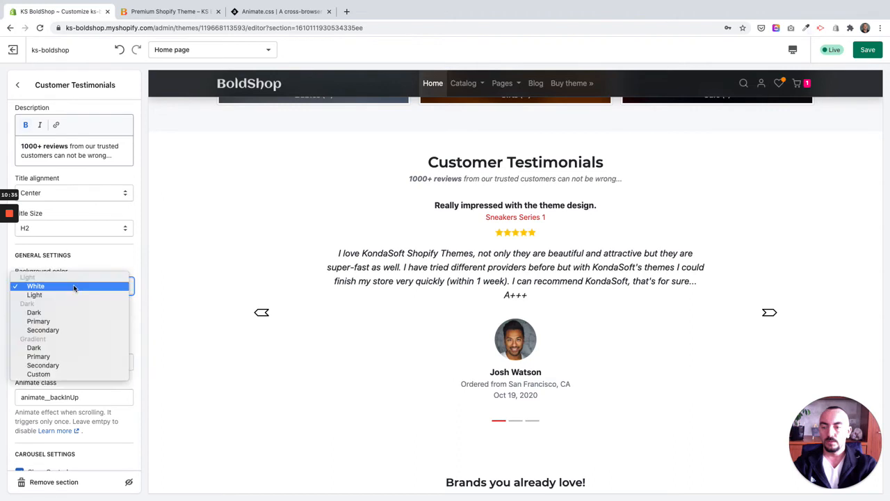
pyautogui.click(51, 376)
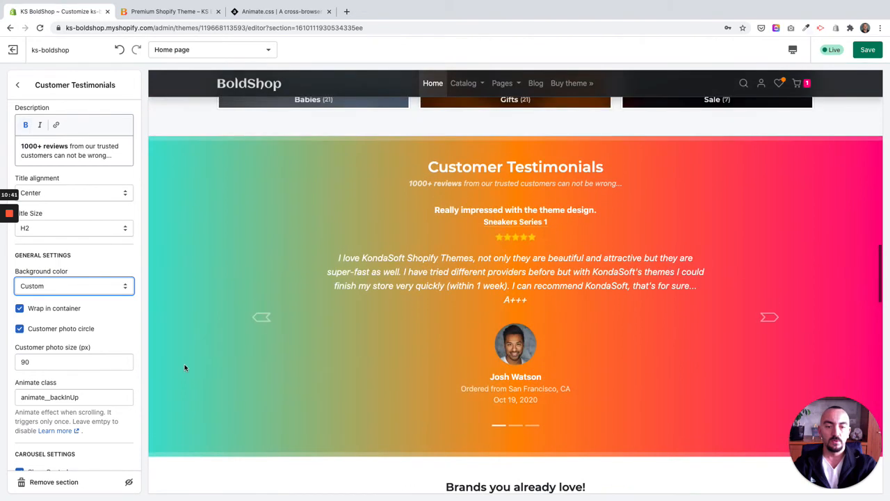
# Try the Dark gradient background for the testimonials section, and restore the Primary gradient.
pyautogui.click(53, 290)
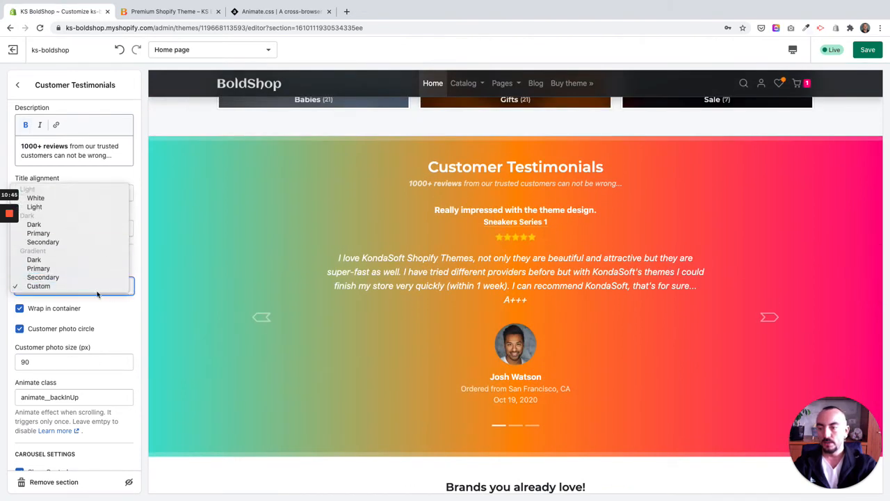
pyautogui.click(131, 282)
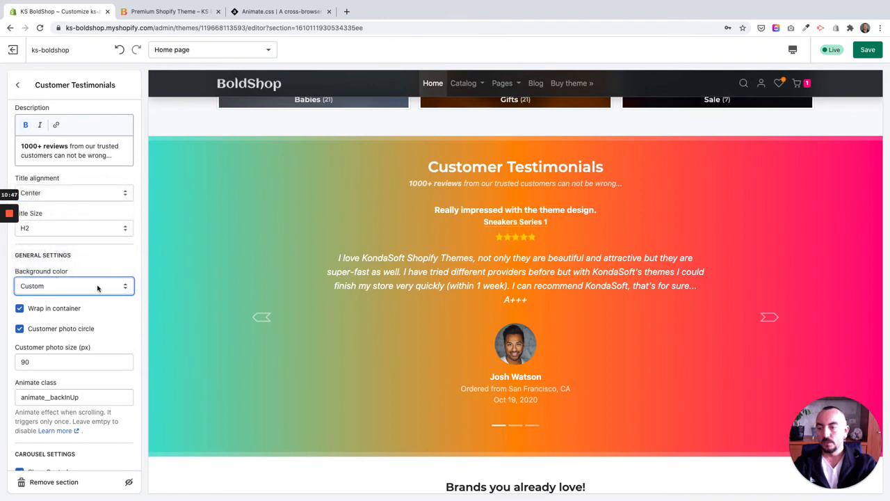
pyautogui.click(98, 288)
pyautogui.click(84, 328)
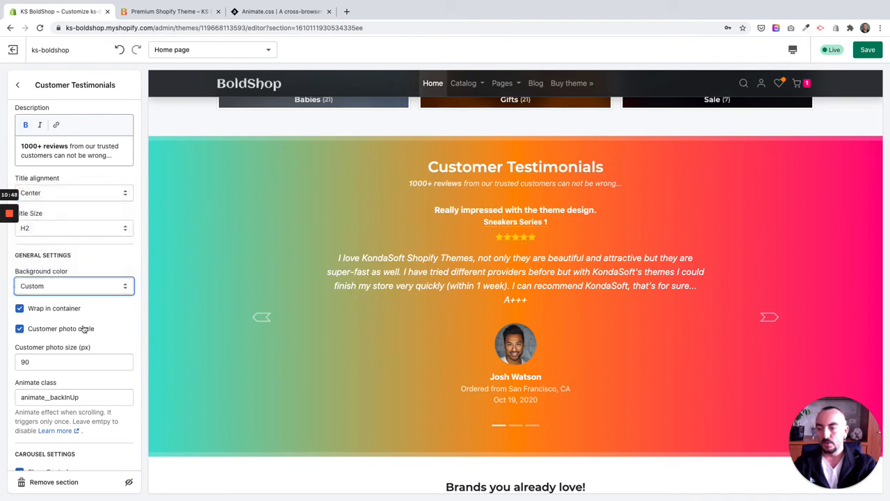
pyautogui.click(57, 291)
pyautogui.click(60, 264)
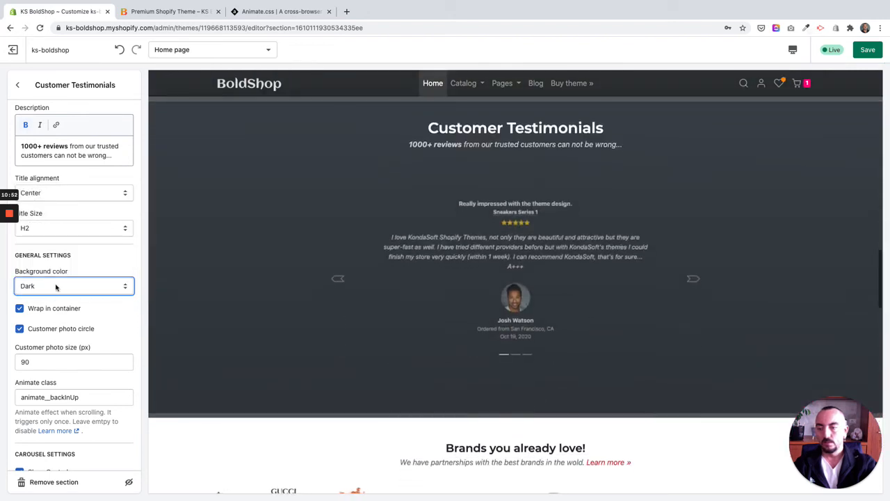
pyautogui.click(56, 287)
pyautogui.click(54, 304)
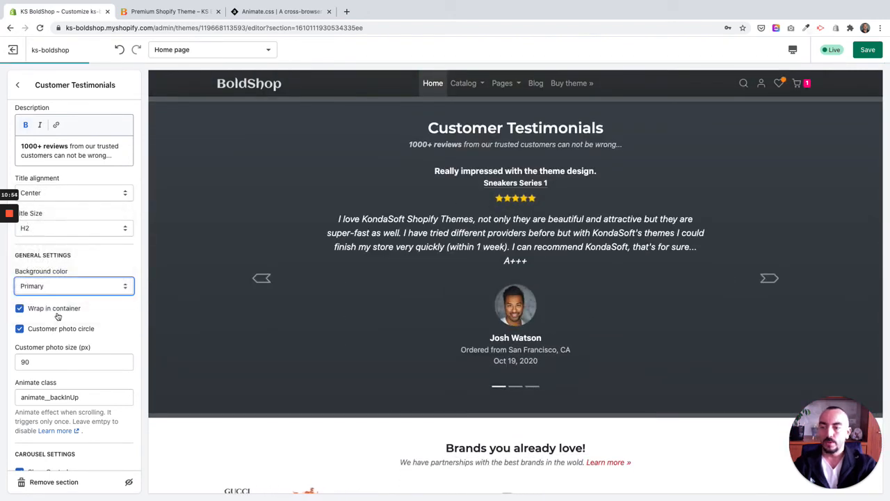
pyautogui.scroll(1, 204, 346)
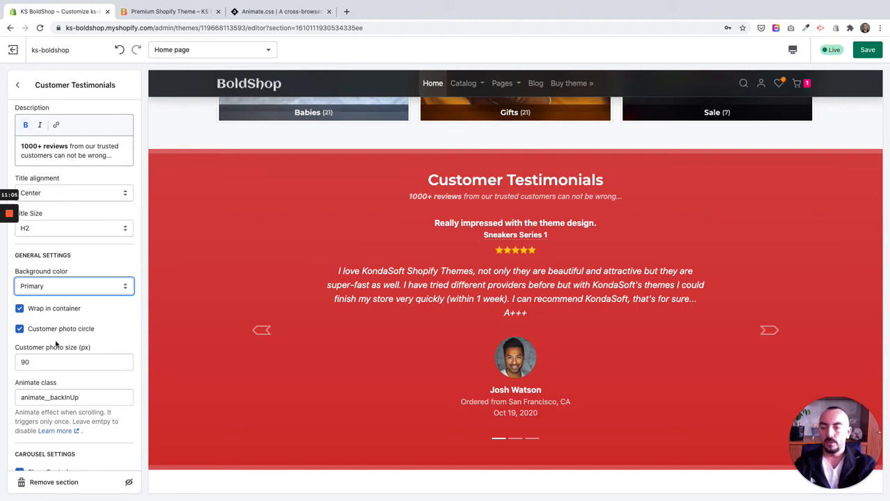
# Try the customer photo without the circle shape, and turn the circle option back on.
pyautogui.scroll(-1, 55, 334)
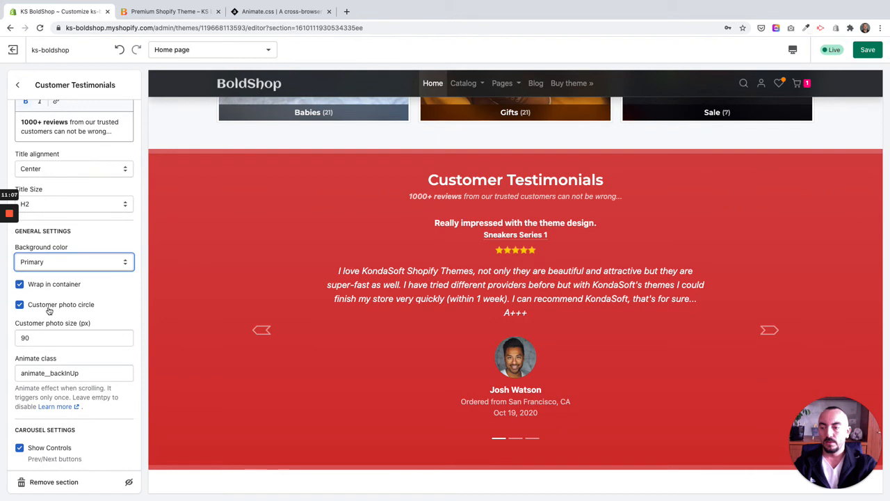
pyautogui.click(41, 310)
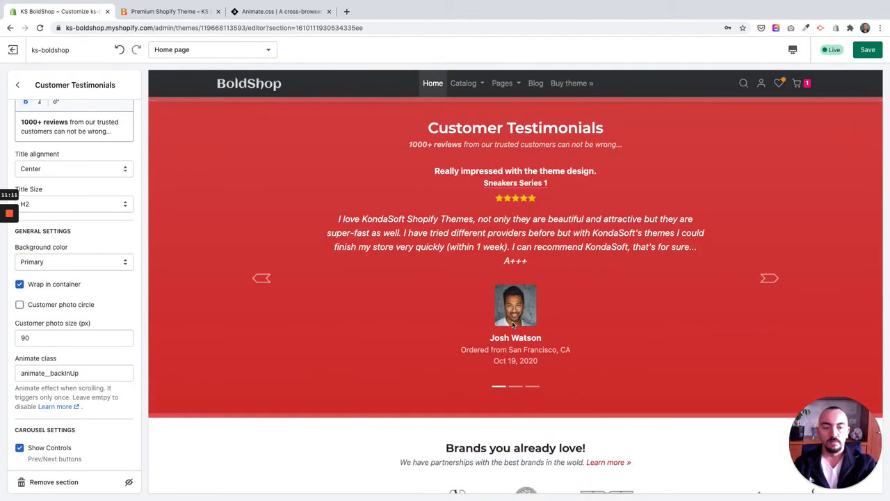
pyautogui.click(42, 307)
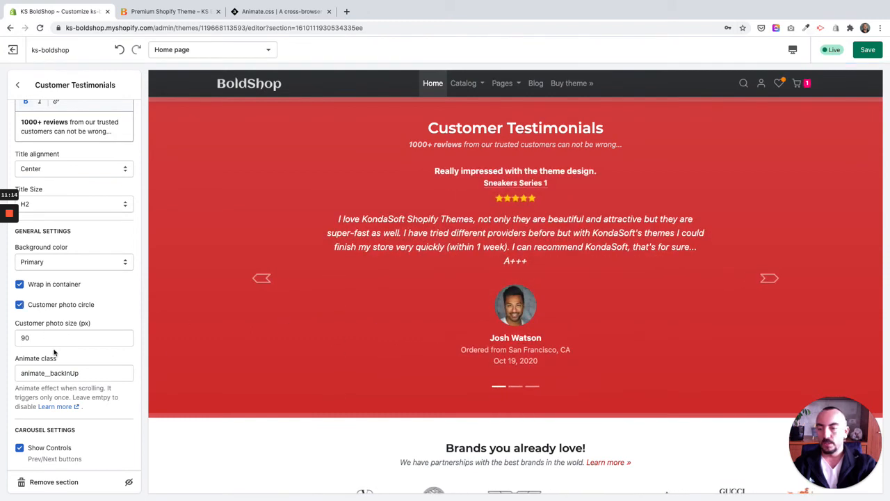
# Review the customer photo size and animate class settings, and advance through two testimonials in the preview carousel.
pyautogui.scroll(-3, 43, 340)
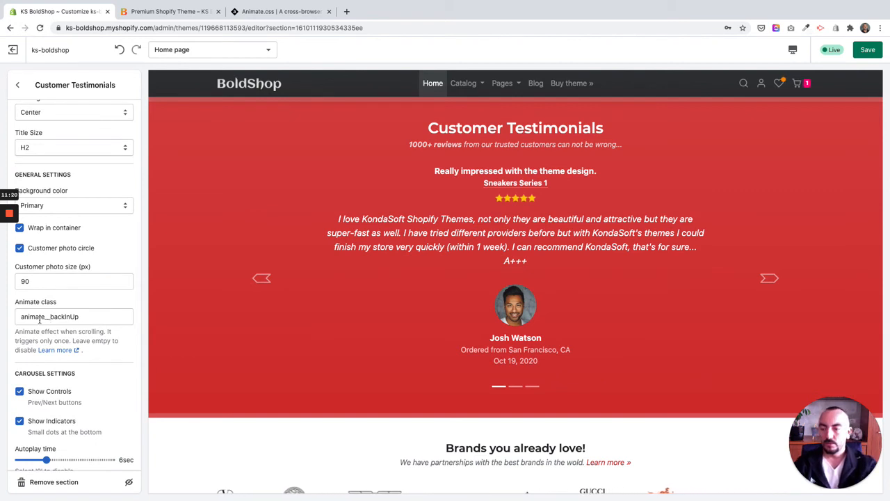
pyautogui.scroll(1, 331, 349)
pyautogui.scroll(3, 332, 348)
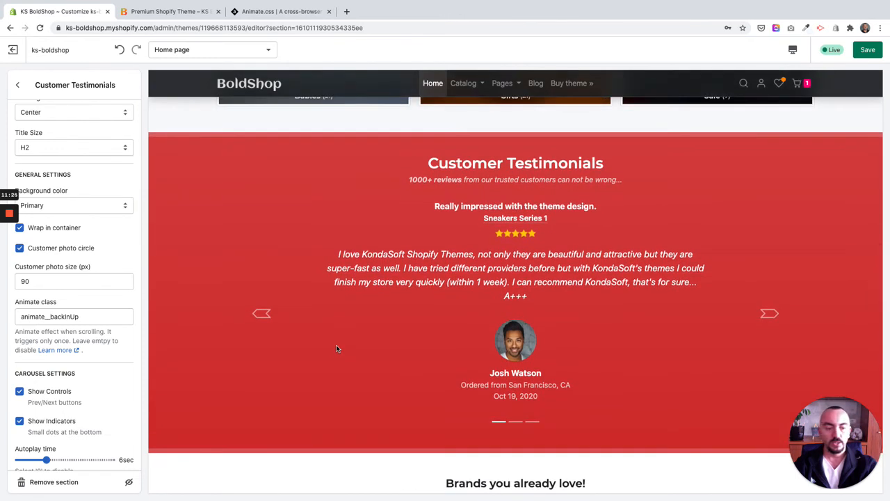
pyautogui.click(769, 312)
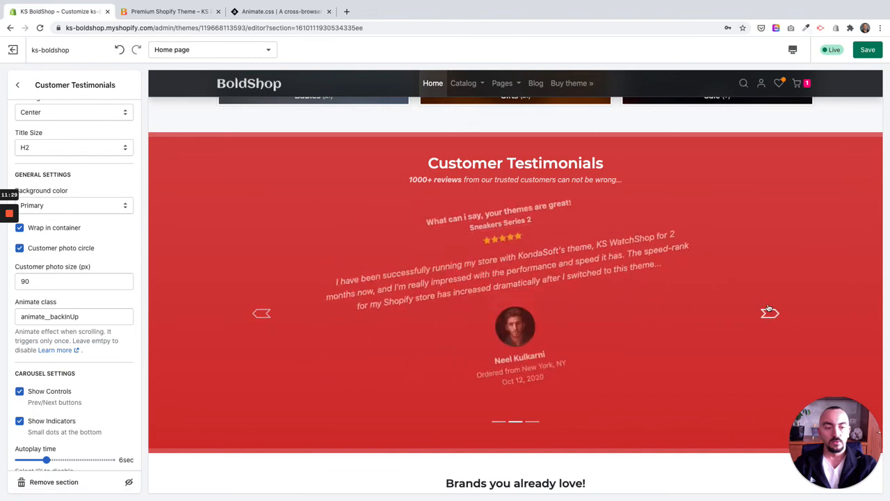
pyautogui.click(770, 312)
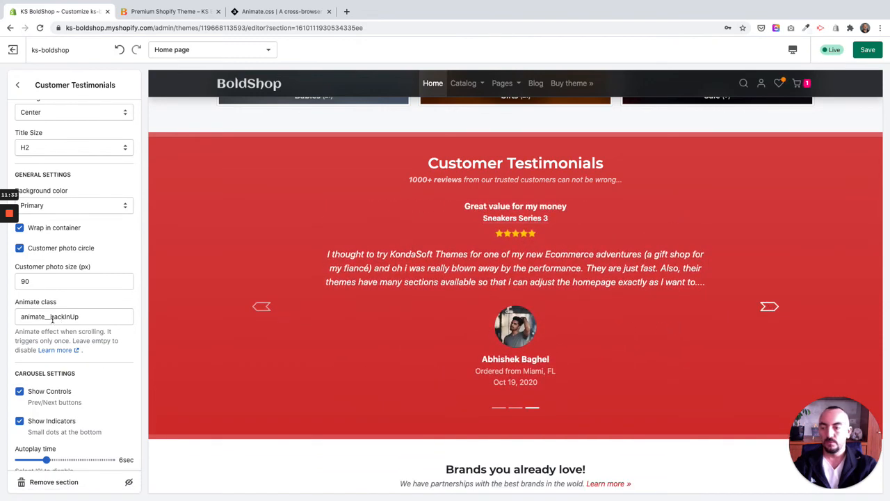
# Examine the carousel settings and test the next control and slide indicators in the preview.
pyautogui.scroll(-3, 72, 319)
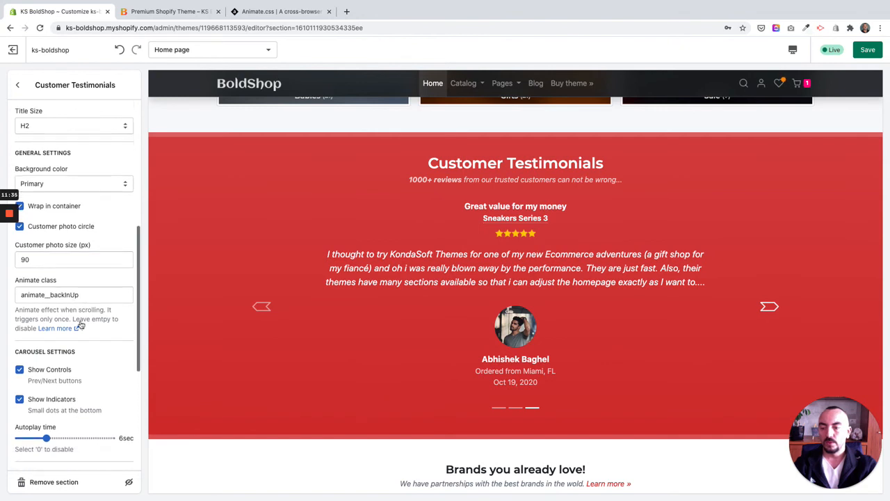
pyautogui.scroll(-1, 80, 321)
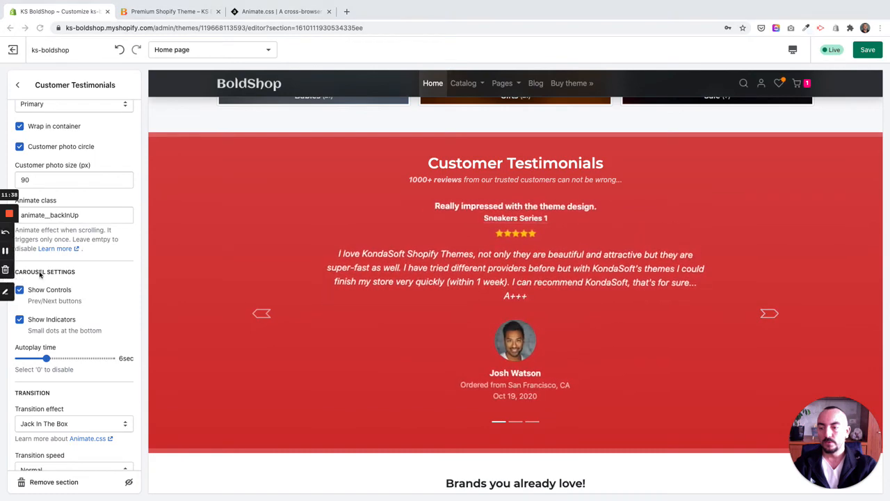
pyautogui.click(768, 314)
pyautogui.click(499, 408)
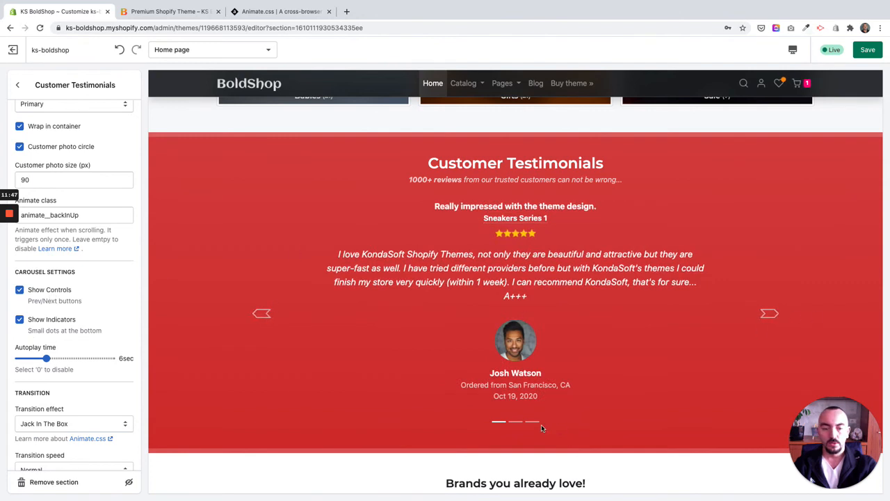
# Examine the autoplay, transition effect and spacing settings, viewing the transition effect choices.
pyautogui.scroll(-2, 64, 355)
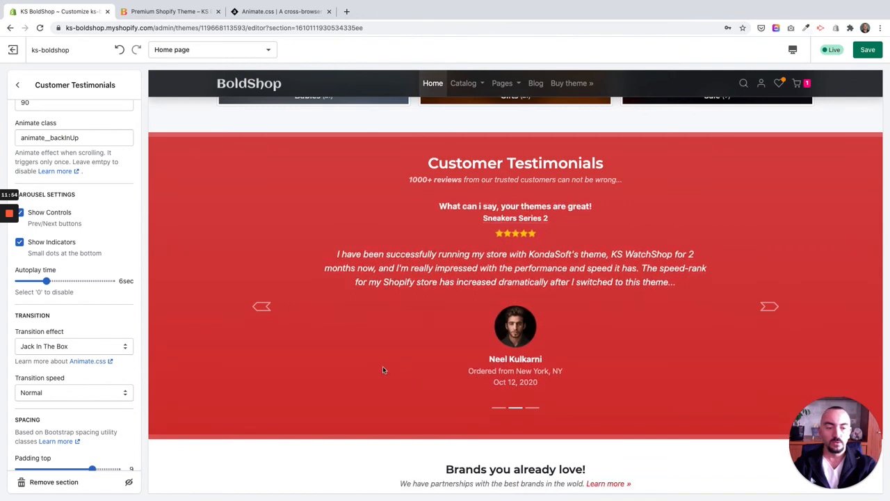
pyautogui.scroll(-3, 383, 366)
pyautogui.scroll(-1, 62, 339)
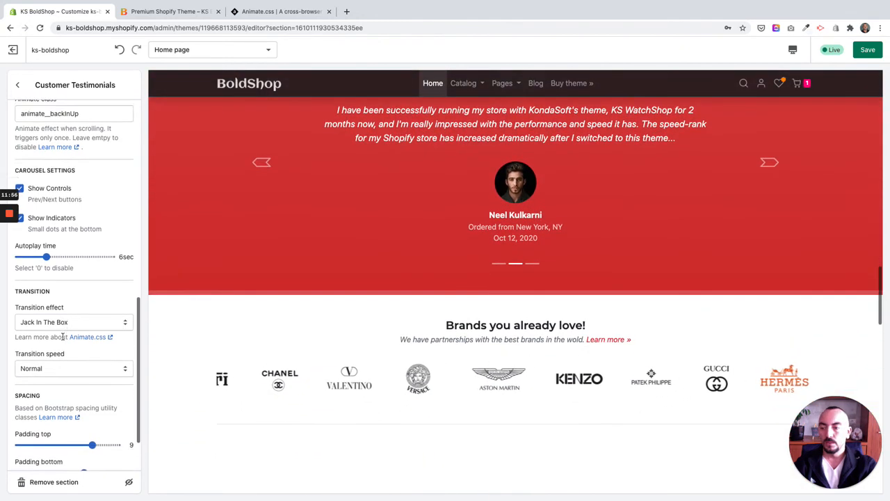
pyautogui.scroll(-1, 63, 339)
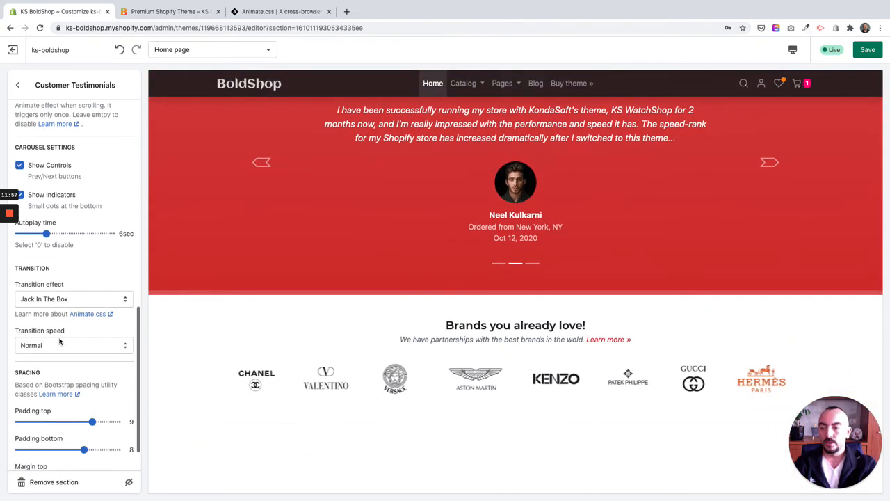
pyautogui.click(54, 304)
pyautogui.click(44, 300)
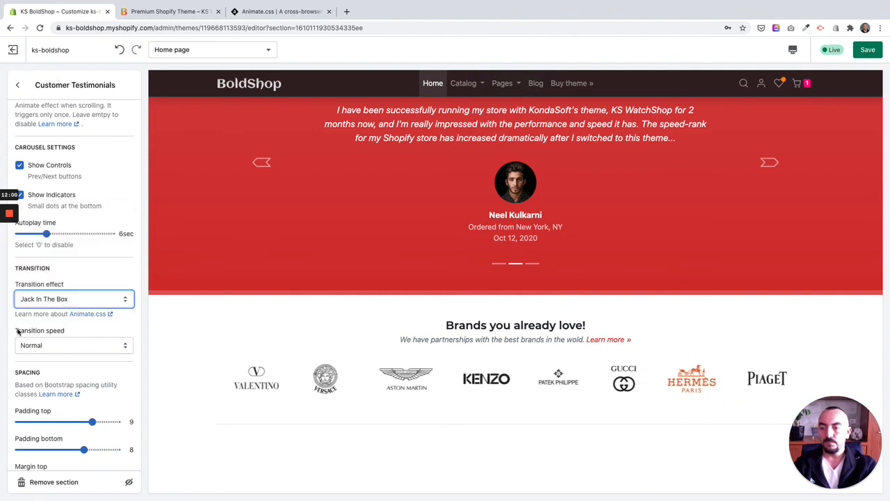
pyautogui.scroll(2, 226, 299)
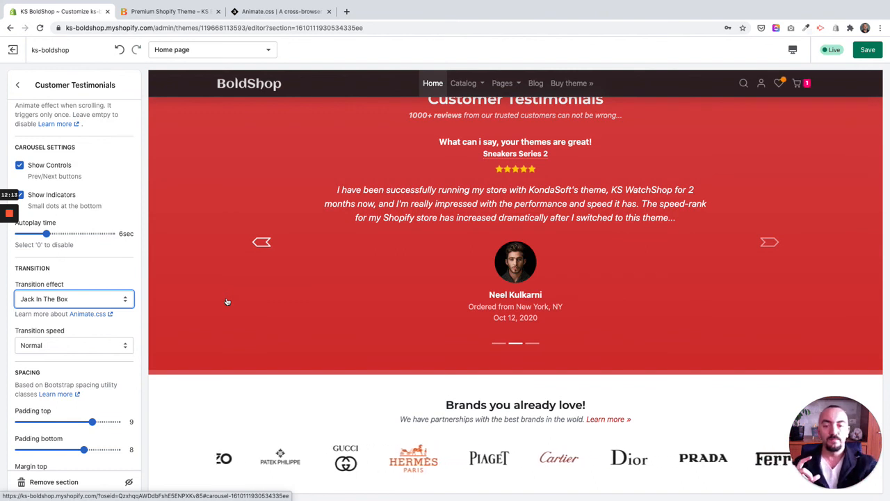
# Set the testimonial carousel's transition effect to Back and test it by advancing through two testimonials in the preview.
pyautogui.scroll(1, 672, 329)
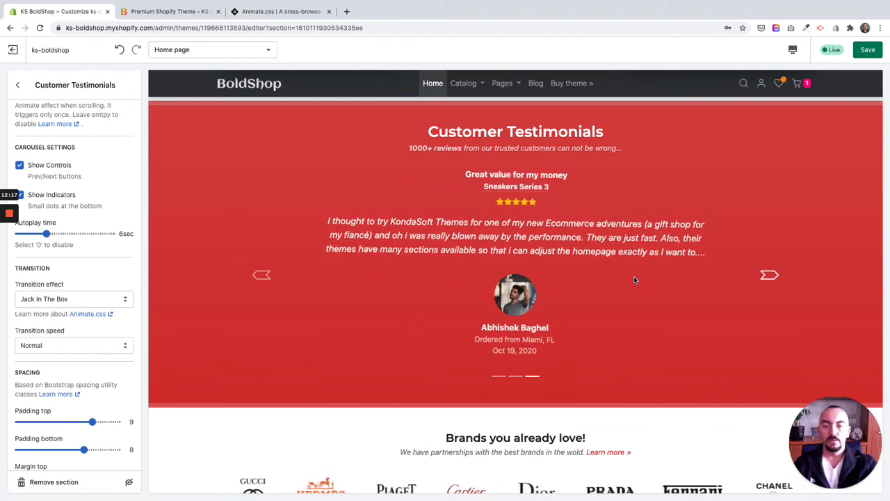
pyautogui.click(34, 302)
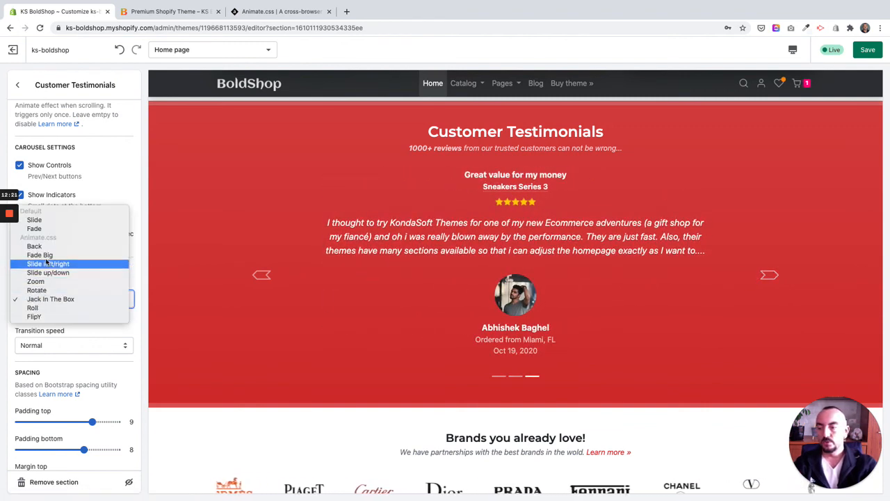
pyautogui.click(44, 248)
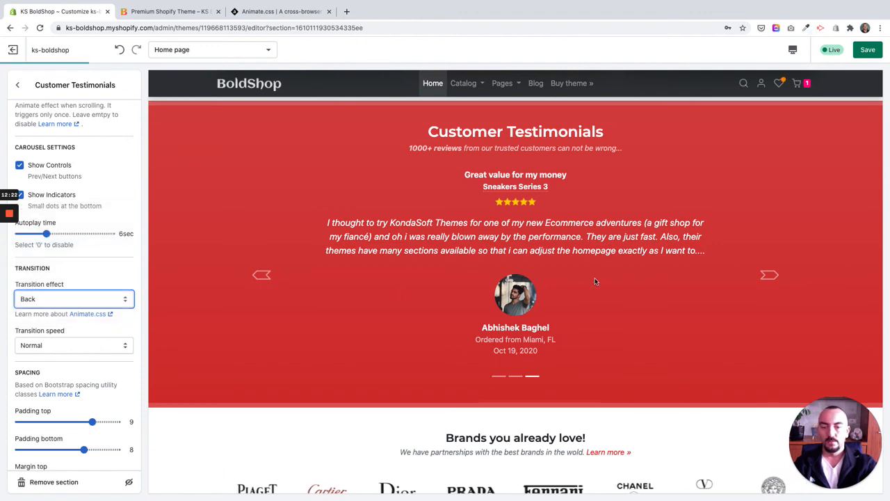
pyautogui.click(769, 275)
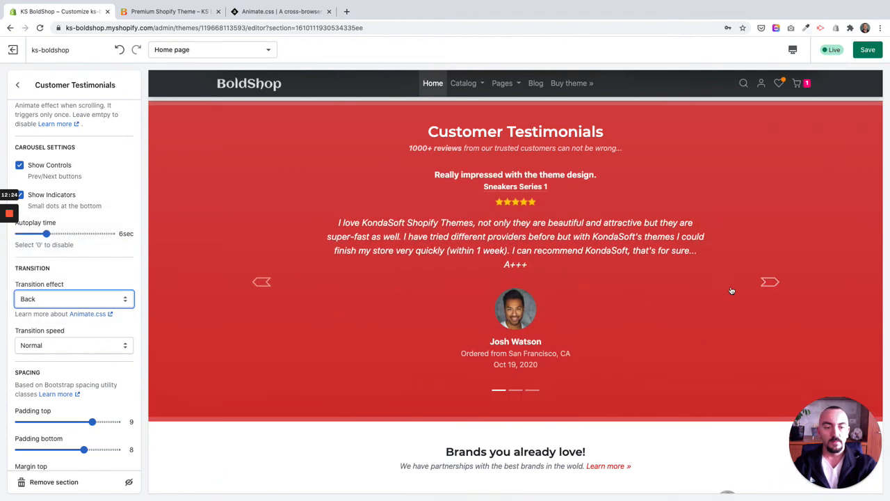
pyautogui.click(768, 283)
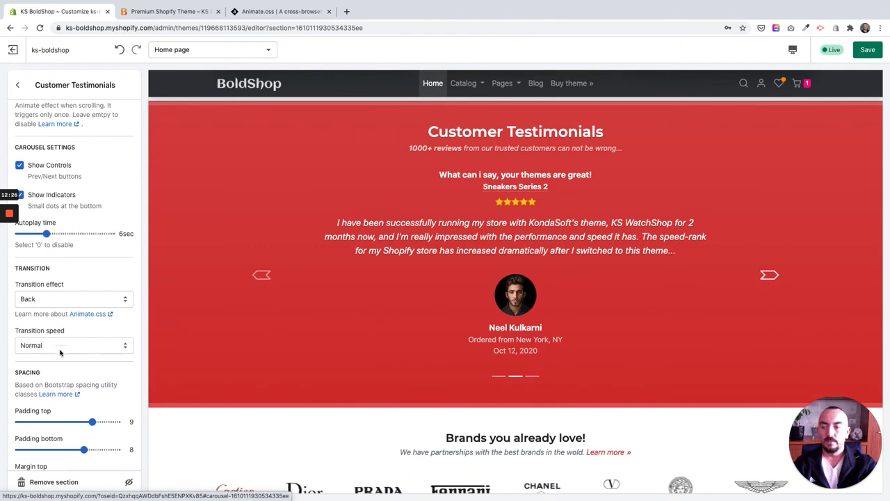
# Examine the Customer Testimonials spacing settings and compare them with the section's padding and margins in the page preview.
pyautogui.scroll(-2, 41, 348)
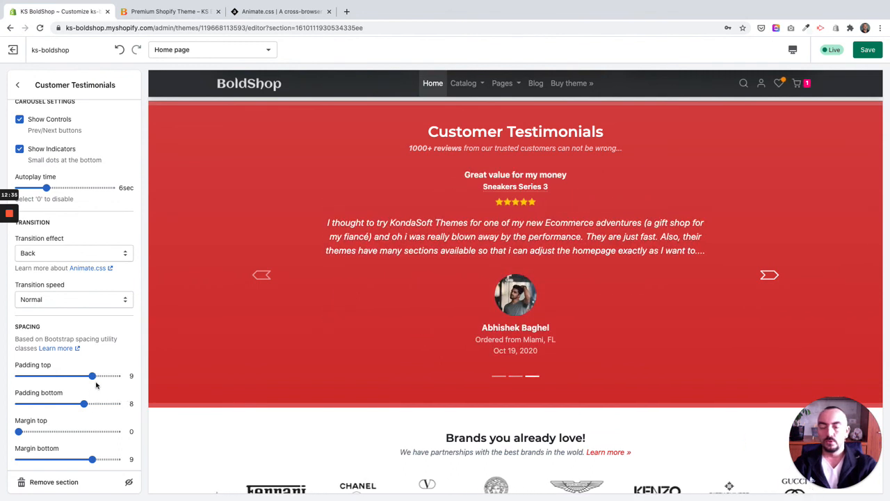
pyautogui.scroll(2, 96, 385)
pyautogui.scroll(2, 306, 392)
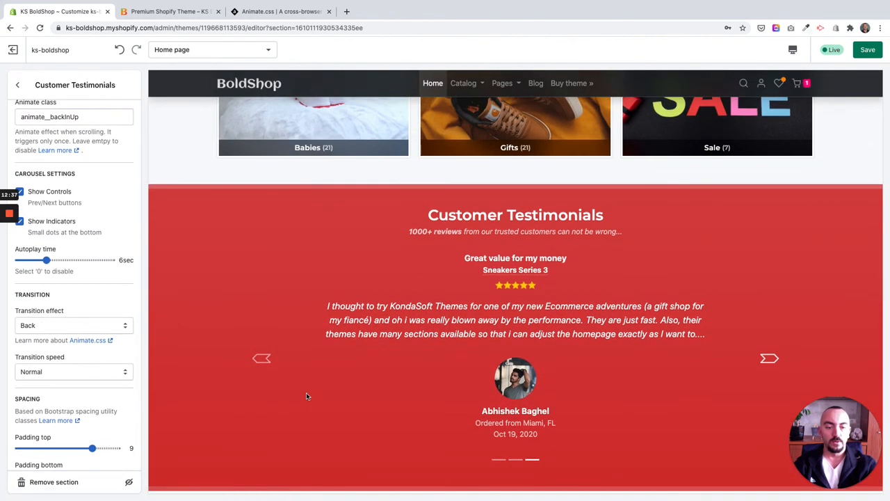
pyautogui.scroll(-3, 306, 396)
pyautogui.scroll(-2, 88, 421)
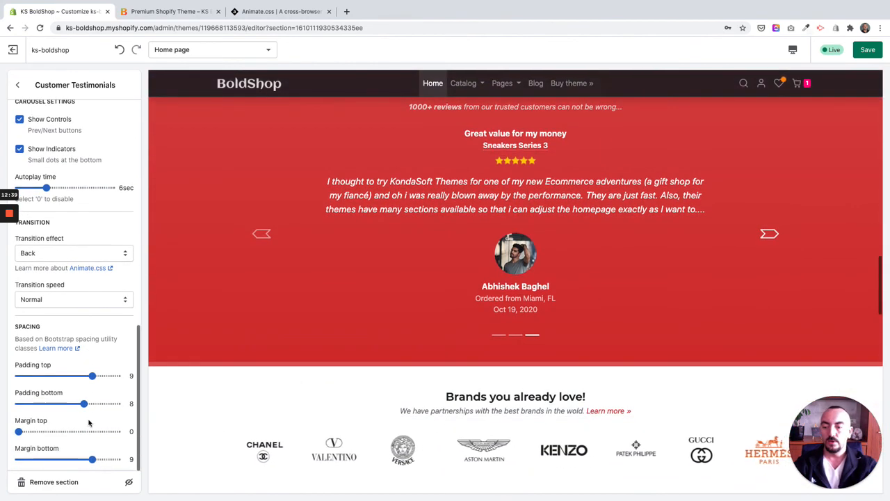
pyautogui.scroll(1, 318, 310)
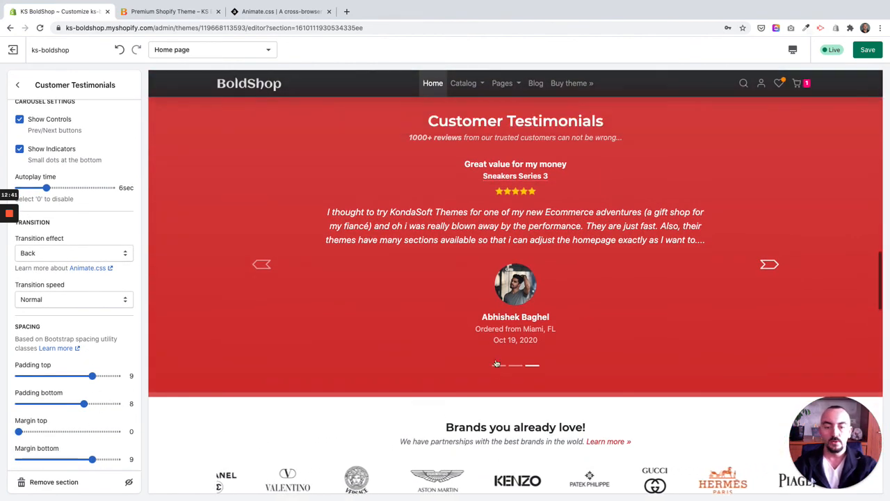
pyautogui.scroll(3, 516, 382)
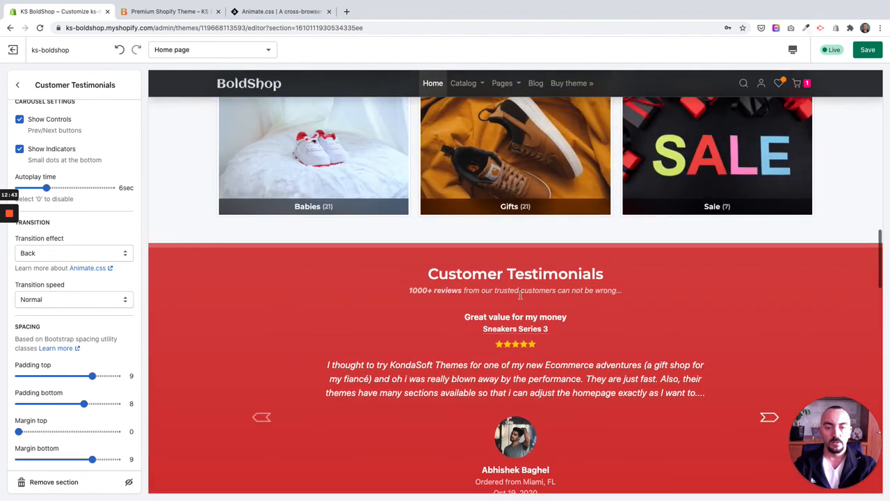
pyautogui.scroll(-1, 511, 268)
pyautogui.scroll(-4, 499, 266)
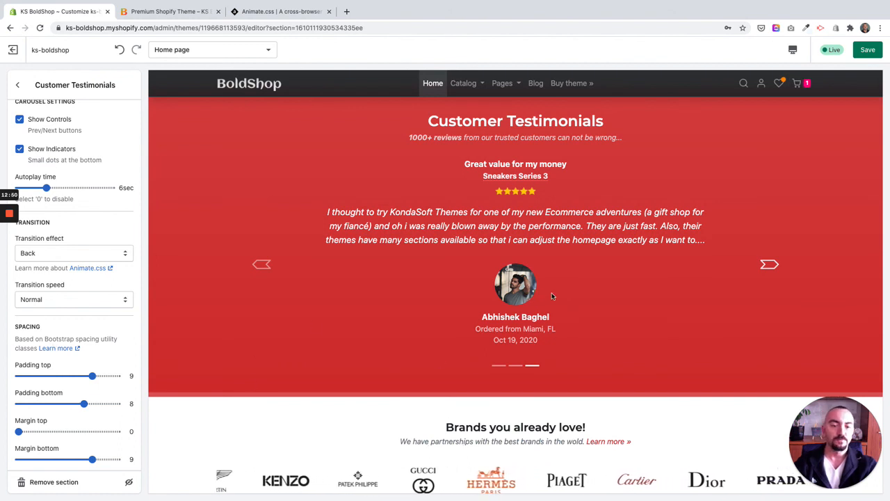
pyautogui.scroll(1, 543, 296)
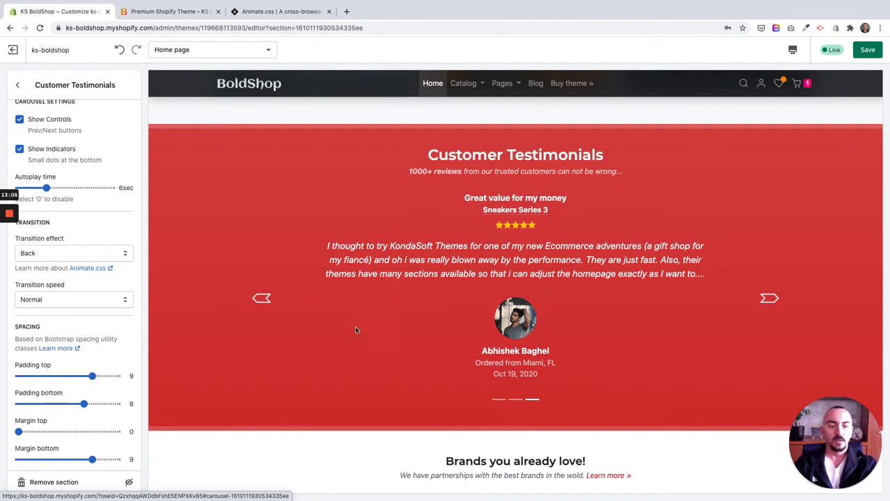
pyautogui.moveTo(831, 475)
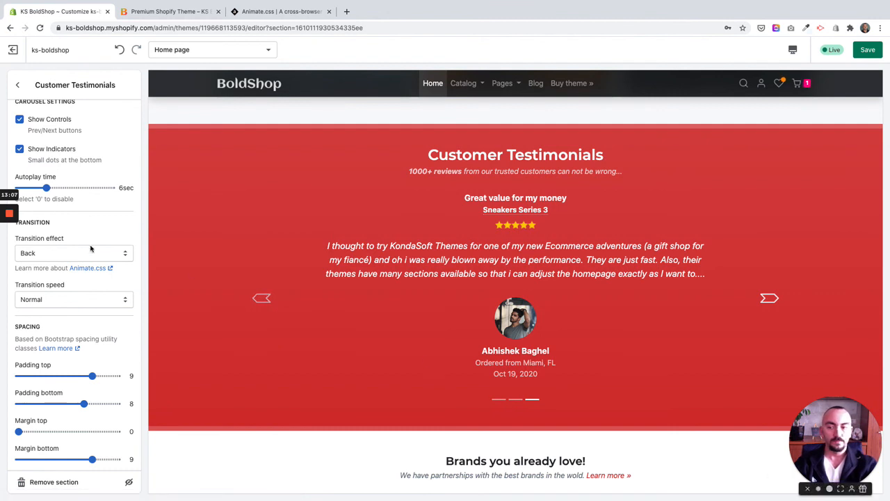